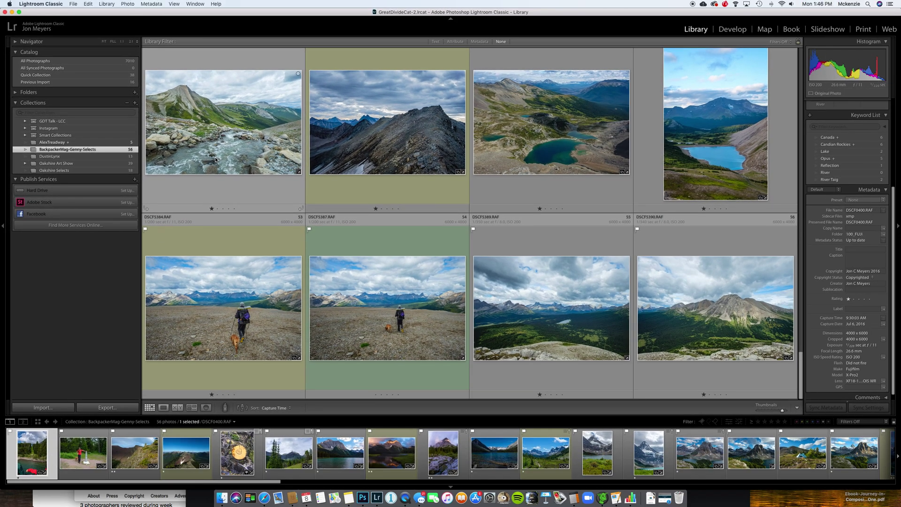
- Browse back up through the photos in the BackpackerMag-Genny-Selects collection
{"action": "scroll", "coordinate": [215, 159], "scroll_direction": "up", "scroll_amount": 15}
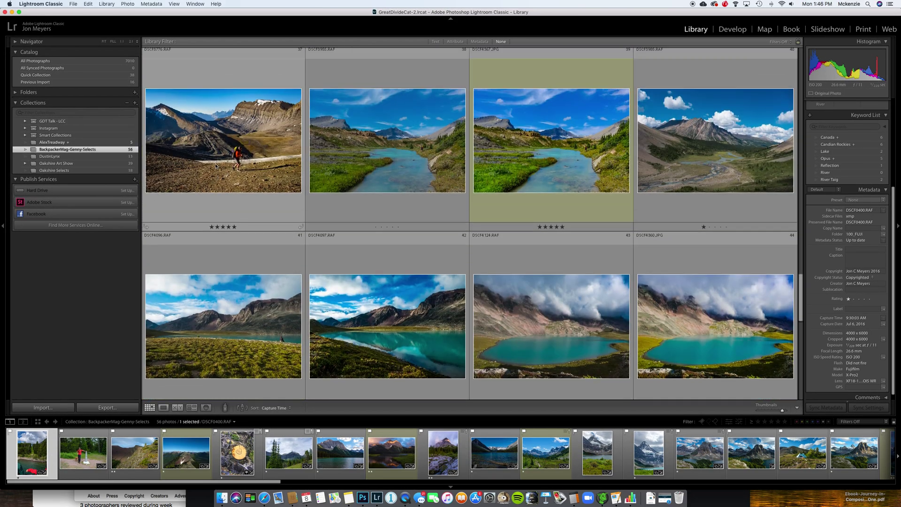
{"action": "scroll", "coordinate": [215, 166], "scroll_direction": "up", "scroll_amount": 5}
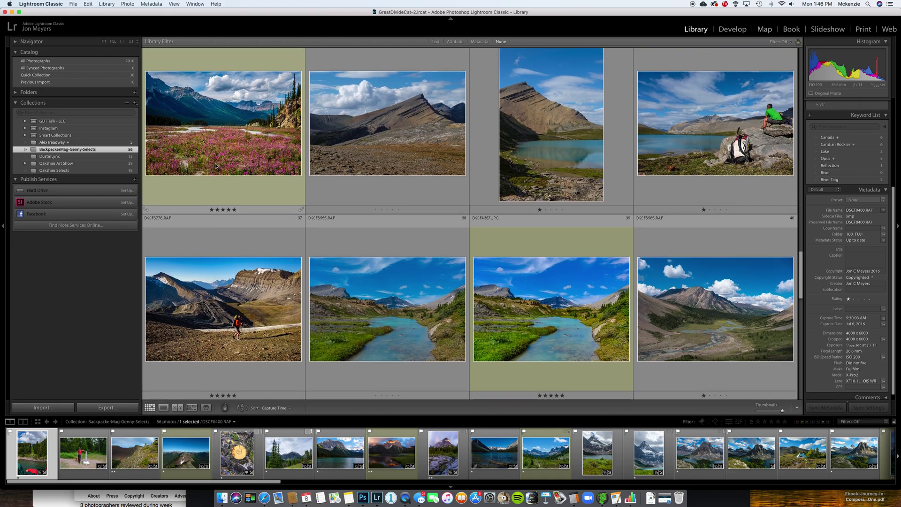
{"action": "scroll", "coordinate": [215, 166], "scroll_direction": "up", "scroll_amount": 2}
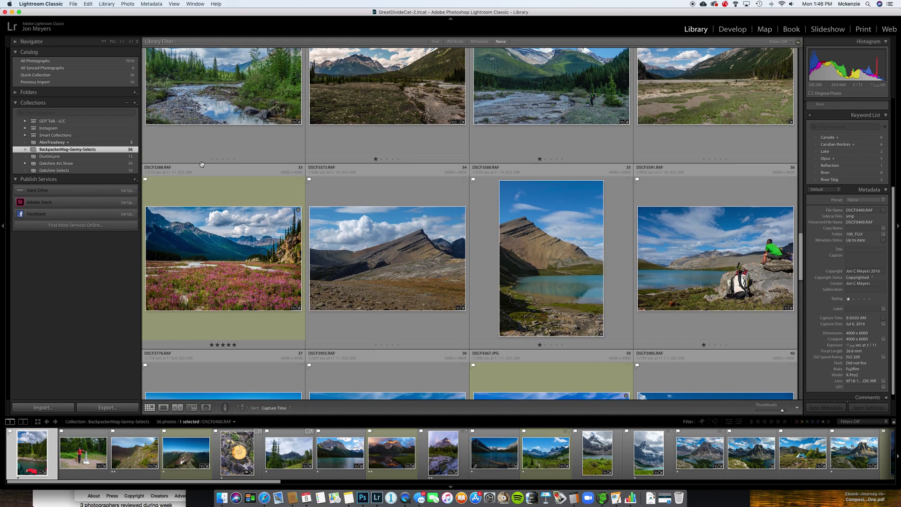
{"action": "scroll", "coordinate": [202, 165], "scroll_direction": "up", "scroll_amount": 4}
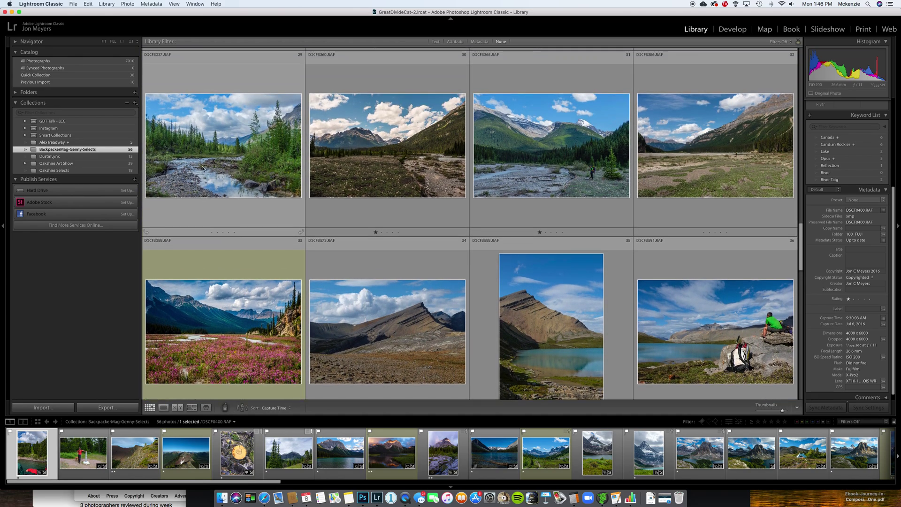
{"action": "scroll", "coordinate": [203, 169], "scroll_direction": "up", "scroll_amount": 5}
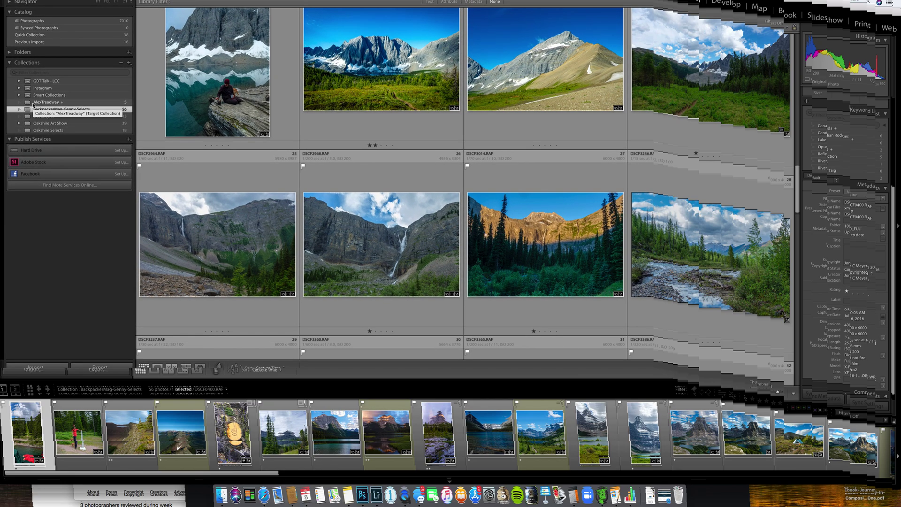
- Start a new regular collection and name it Sample Collection
{"action": "left_click", "coordinate": [129, 63]}
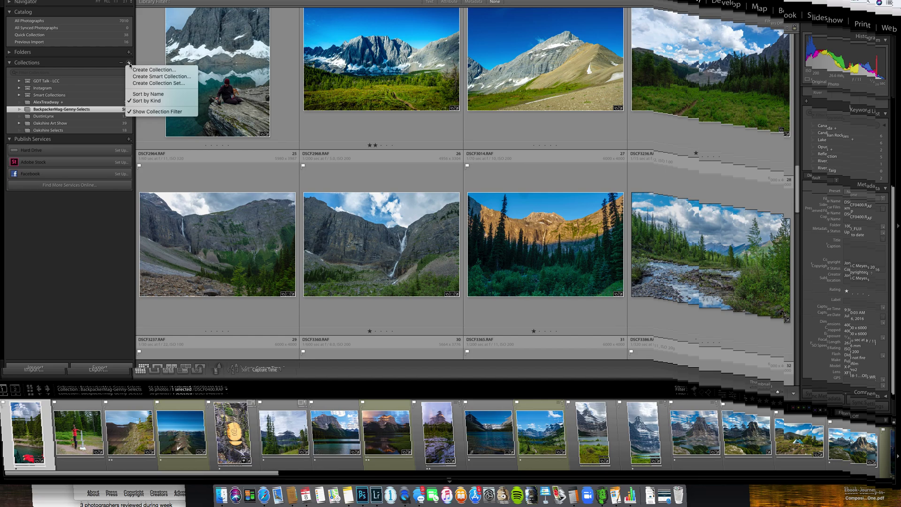
{"action": "left_click", "coordinate": [132, 70]}
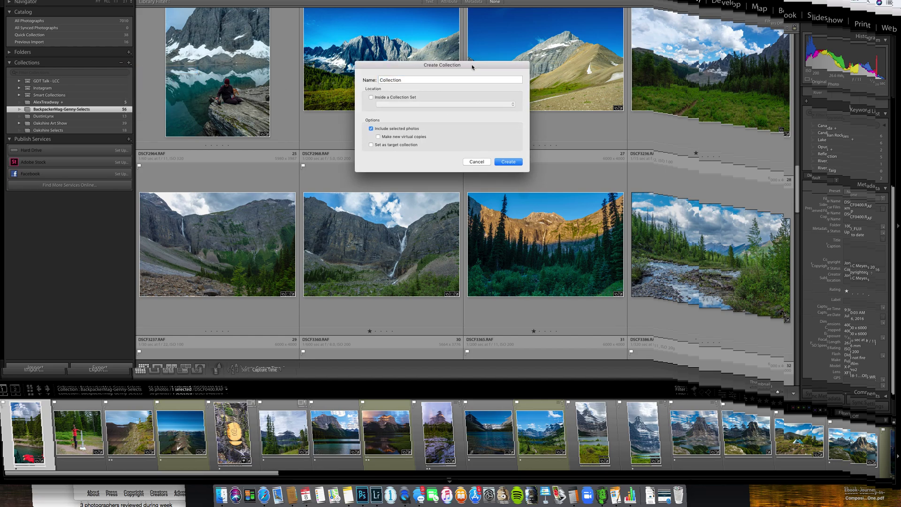
{"action": "left_click_drag", "start_coordinate": [473, 66], "coordinate": [341, 109]}
{"action": "double_click", "coordinate": [265, 121]}
{"action": "type", "text": "Sm"}
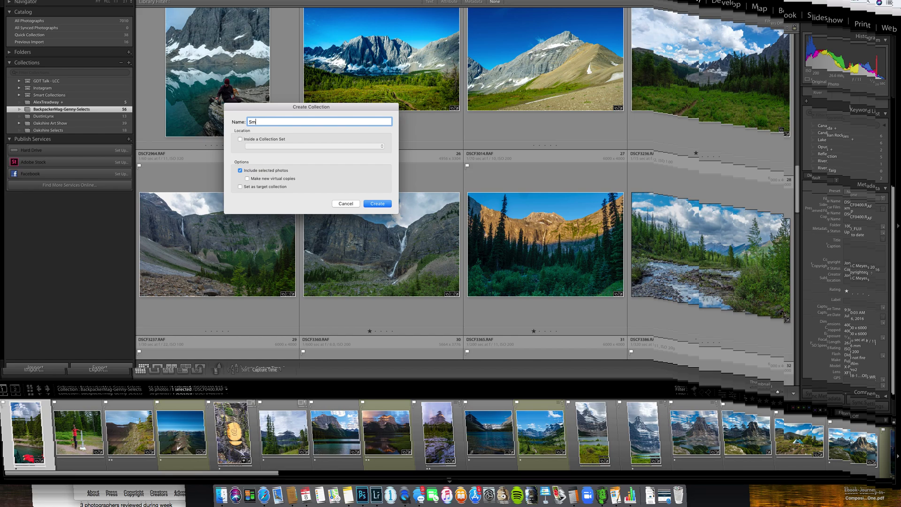
{"action": "type", "text": "aplpel"}
{"action": "key", "text": "BackSpace"}
{"action": "type", "text": "Collection"}
- Create Sample Collection outside any collection set, without the selected photos, and as the target collection
{"action": "left_click", "coordinate": [252, 140]}
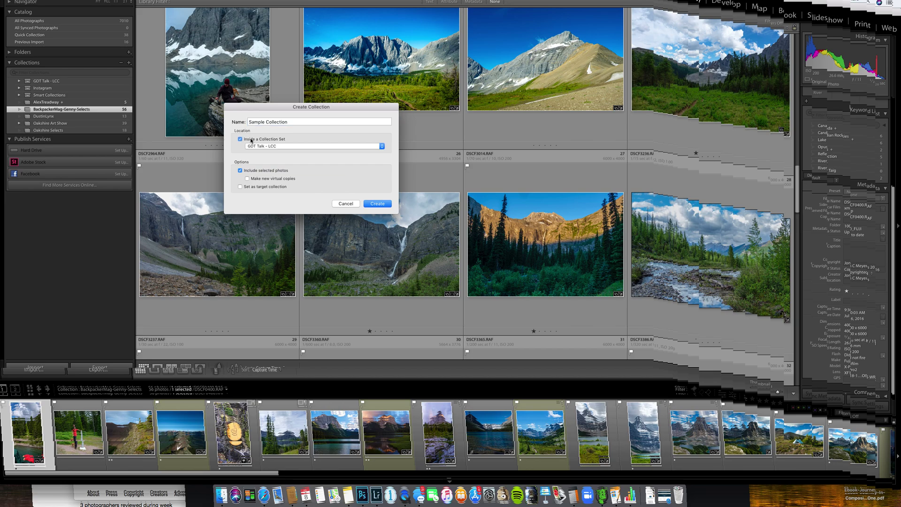
{"action": "left_click", "coordinate": [275, 140]}
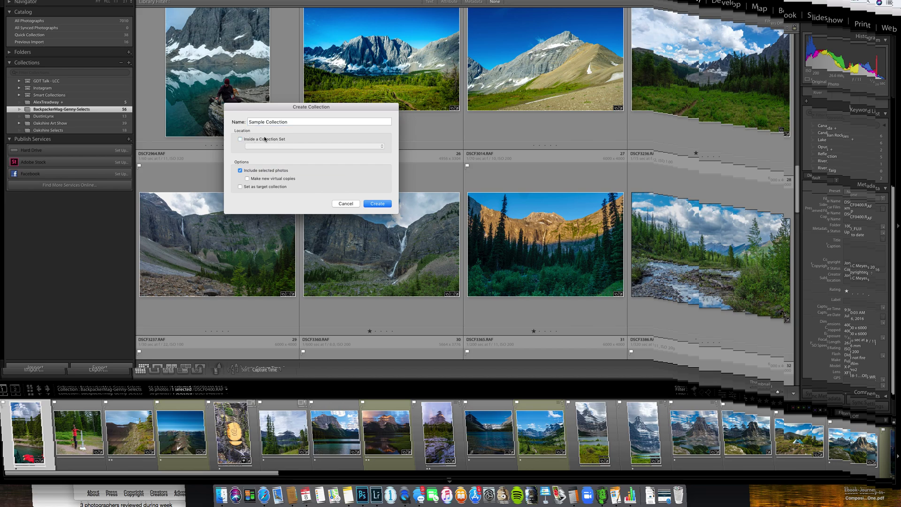
{"action": "left_click", "coordinate": [280, 171]}
{"action": "left_click", "coordinate": [380, 206]}
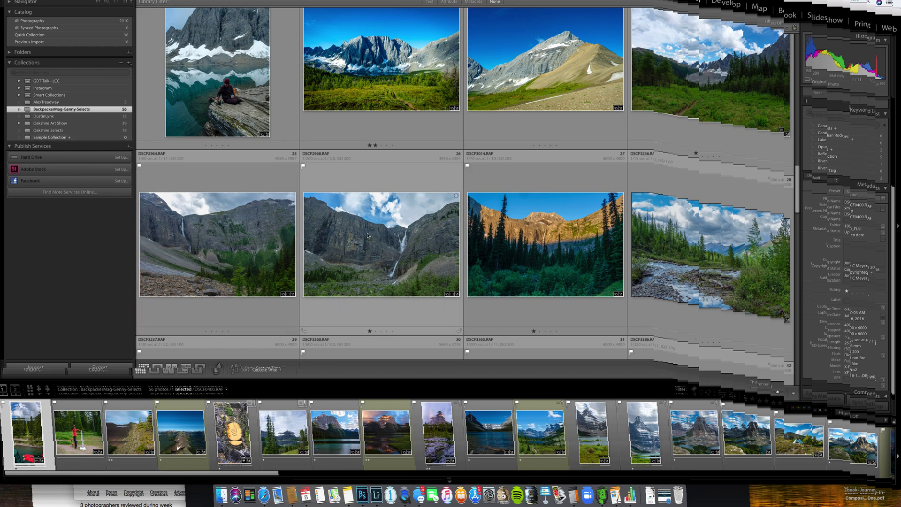
- Add the two-star mountain photo DSCF2819.RAF to the target collection
{"action": "scroll", "coordinate": [367, 232], "scroll_direction": "up", "scroll_amount": 1}
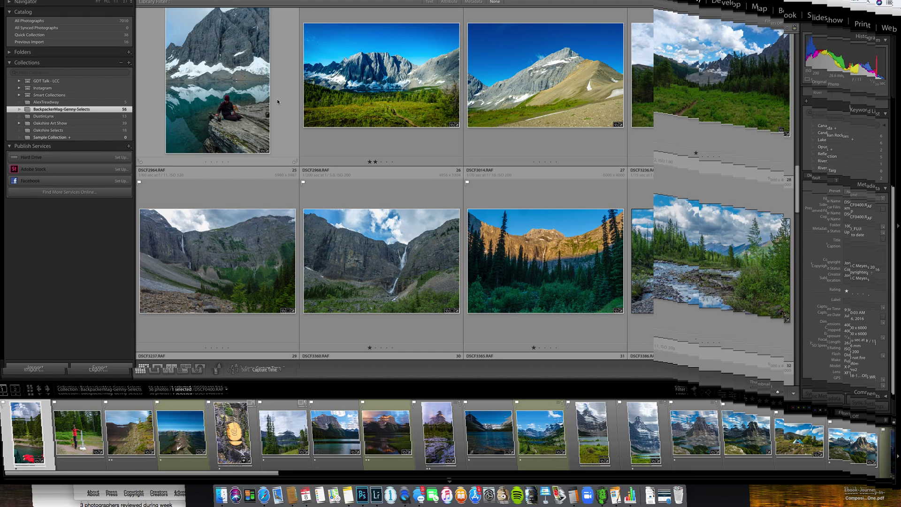
{"action": "scroll", "coordinate": [394, 90], "scroll_direction": "up", "scroll_amount": 2}
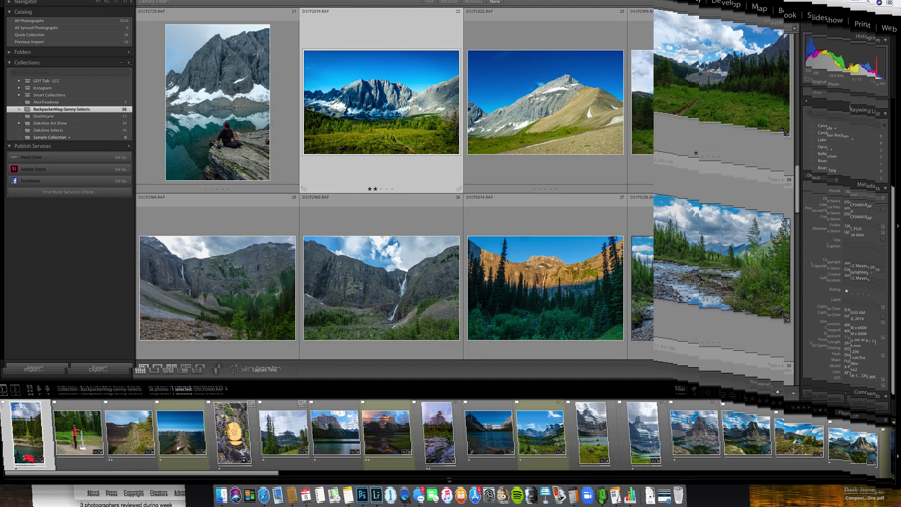
{"action": "left_click", "coordinate": [399, 87]}
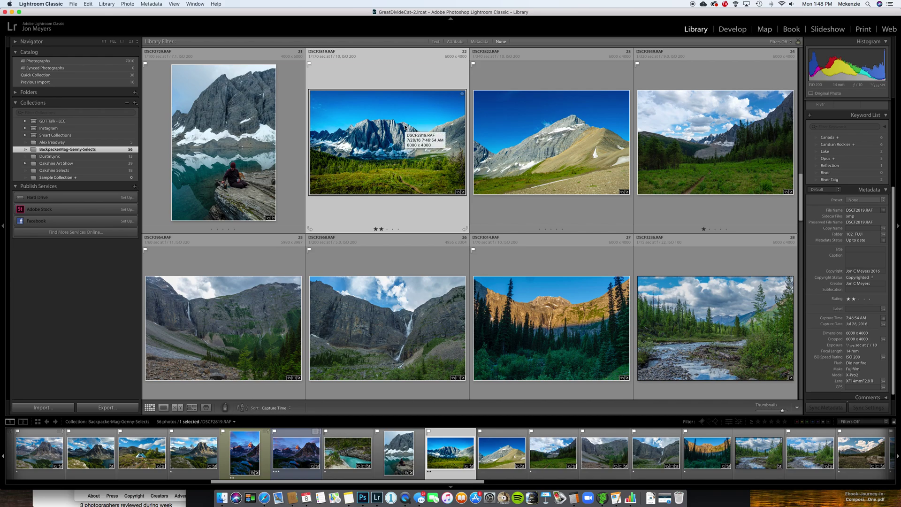
{"action": "key", "text": "b"}
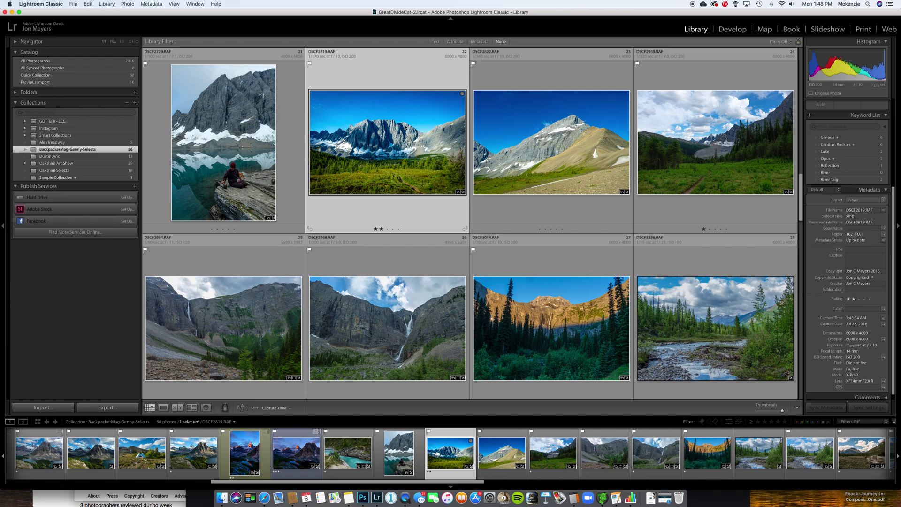
- Add the row of four consecutive photos starting with DSCF3237.RAF to Sample Collection
{"action": "scroll", "coordinate": [405, 127], "scroll_direction": "down", "scroll_amount": 6}
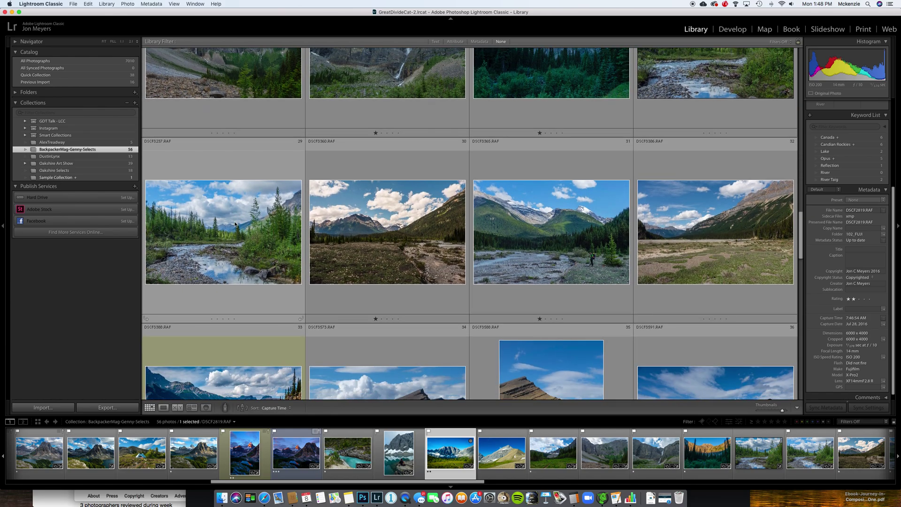
{"action": "left_click", "coordinate": [235, 224]}
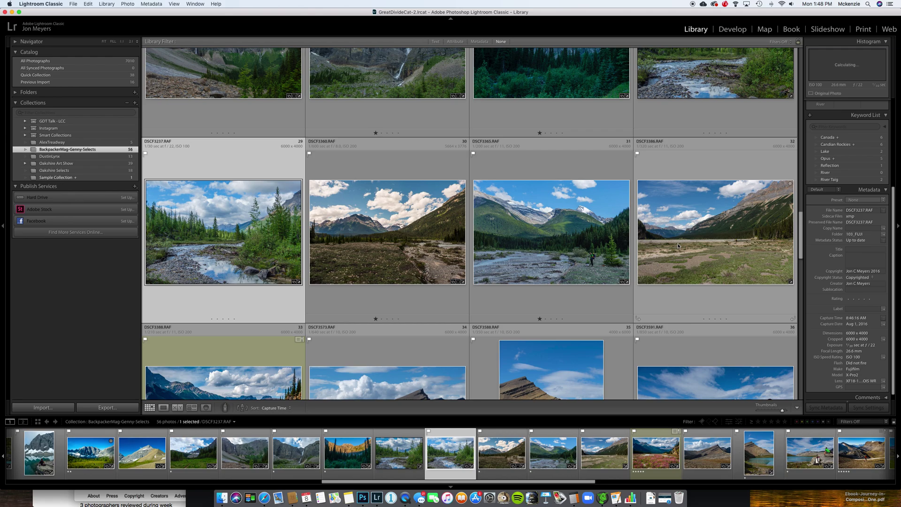
{"action": "left_click", "coordinate": [678, 245], "text": "shift"}
{"action": "left_click_drag", "start_coordinate": [358, 237], "coordinate": [119, 178]}
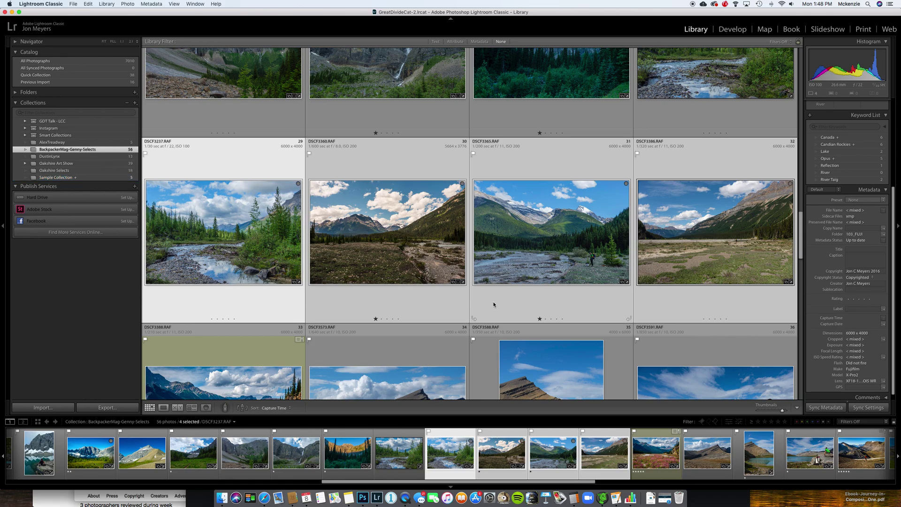
- Add the hiker photo DSCF3776.RAF and the yellow-labelled river JPG to Sample Collection
{"action": "scroll", "coordinate": [493, 305], "scroll_direction": "down", "scroll_amount": 5}
{"action": "scroll", "coordinate": [494, 304], "scroll_direction": "down", "scroll_amount": 3}
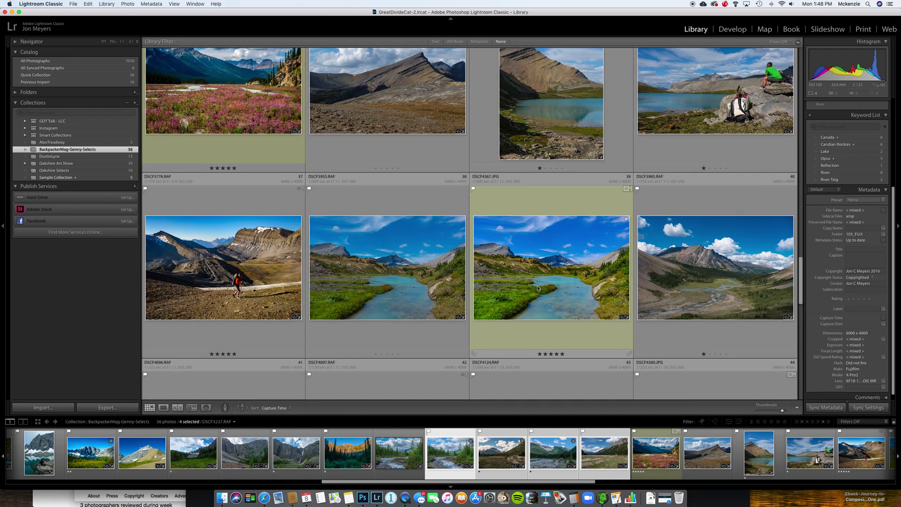
{"action": "left_click_drag", "start_coordinate": [302, 282], "coordinate": [118, 178]}
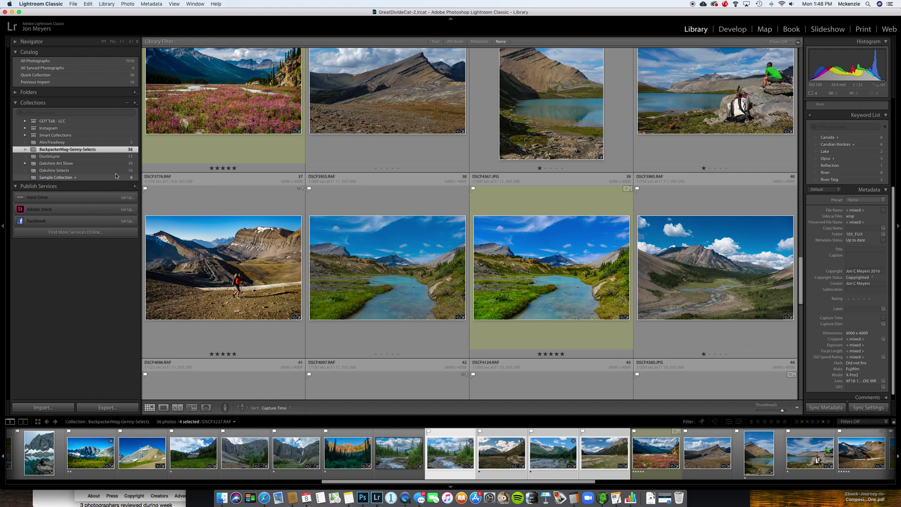
{"action": "left_click_drag", "start_coordinate": [527, 291], "coordinate": [113, 178]}
- Check the contents of Sample Collection and browse the photos in BackpackerMag-Genny-Selects again
{"action": "left_click", "coordinate": [92, 178]}
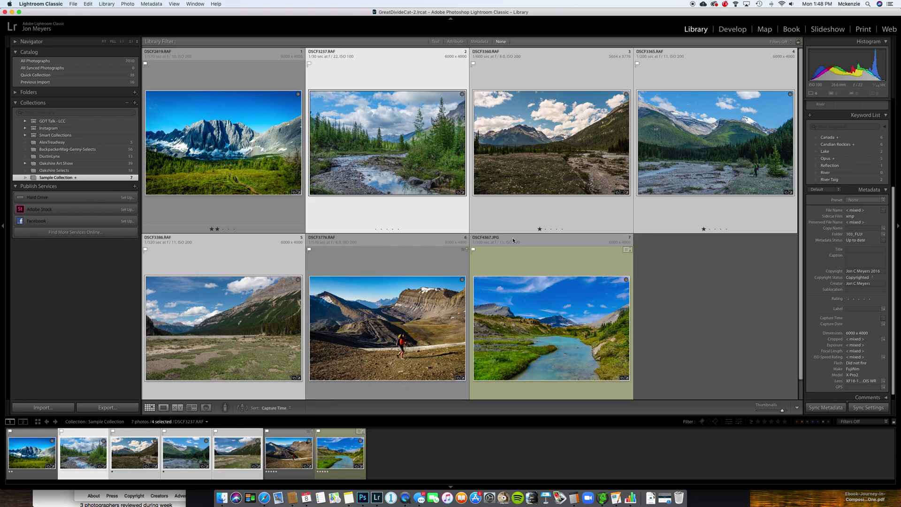
{"action": "left_click", "coordinate": [89, 150]}
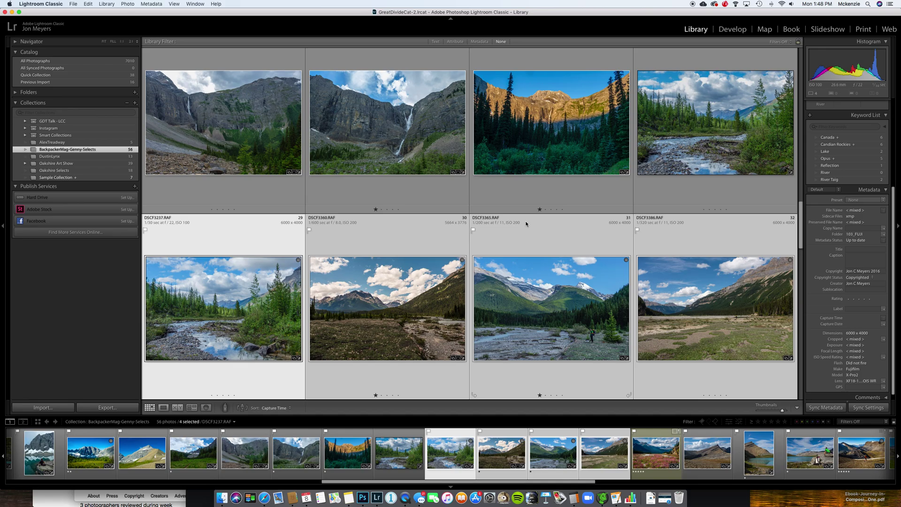
{"action": "scroll", "coordinate": [526, 224], "scroll_direction": "down", "scroll_amount": 6}
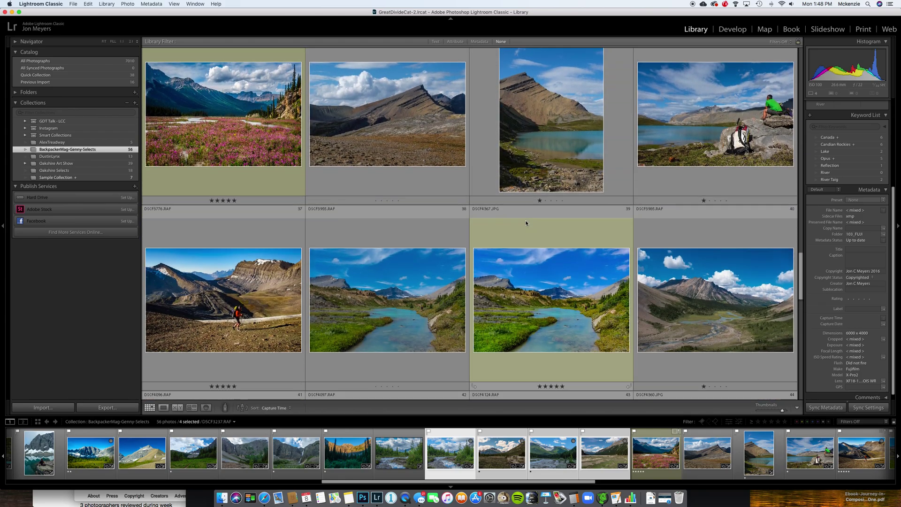
{"action": "scroll", "coordinate": [525, 224], "scroll_direction": "down", "scroll_amount": 7}
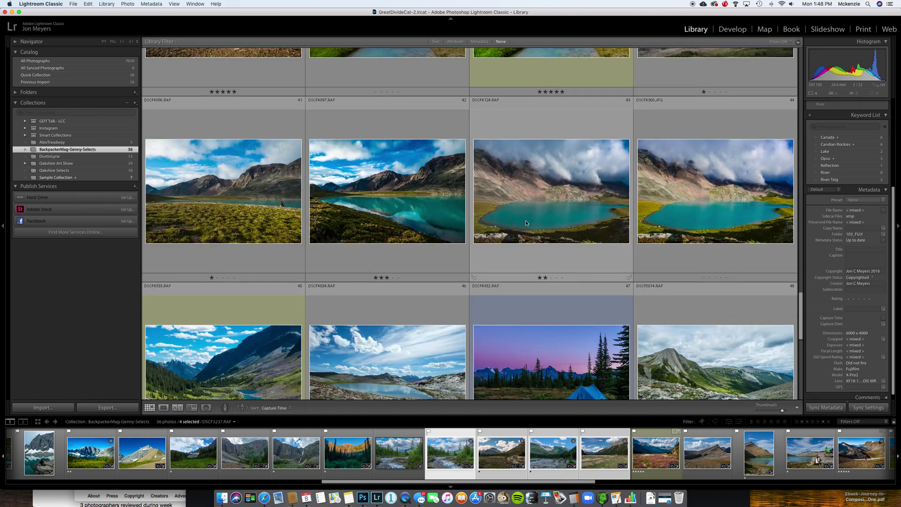
{"action": "scroll", "coordinate": [526, 224], "scroll_direction": "down", "scroll_amount": 5}
{"action": "scroll", "coordinate": [150, 152], "scroll_direction": "up", "scroll_amount": 12}
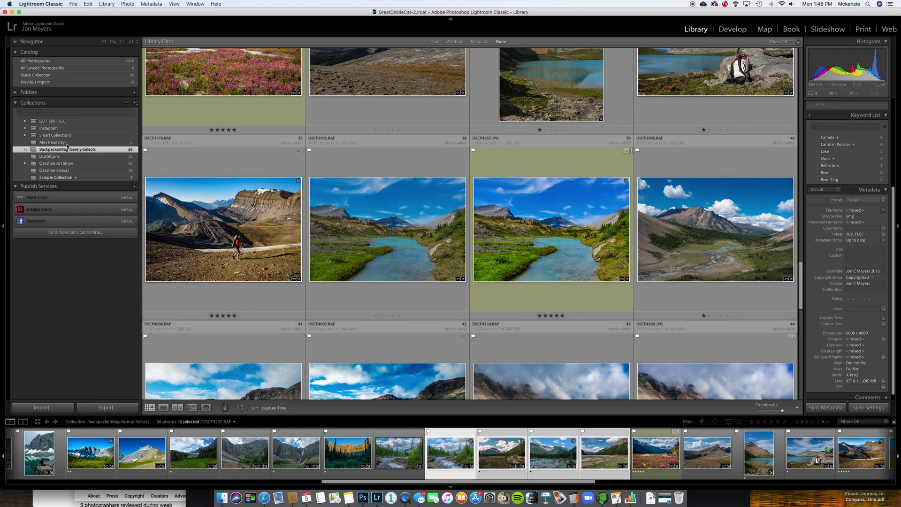
- Look inside the Instagram set, and expand the GDT Talk - LCC set down to the contents of B Section B
{"action": "left_click", "coordinate": [25, 128]}
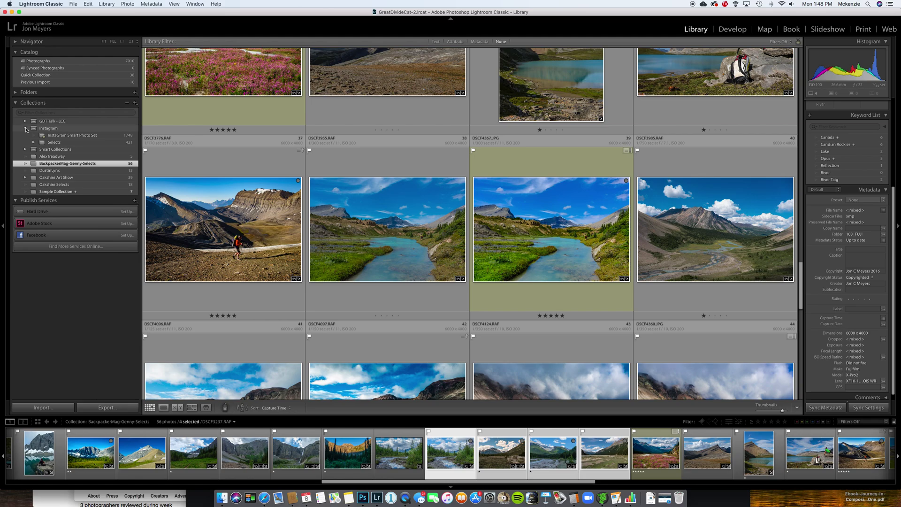
{"action": "left_click", "coordinate": [26, 128]}
{"action": "left_click", "coordinate": [25, 121]}
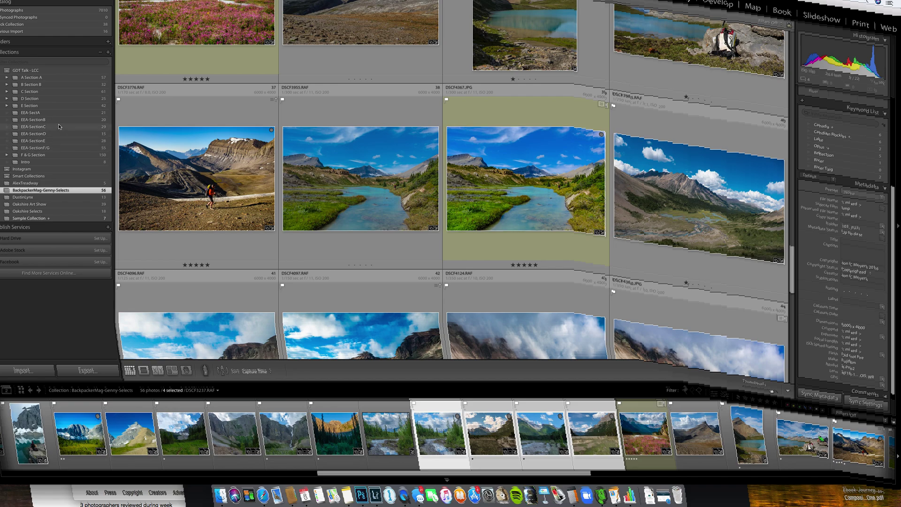
{"action": "left_click", "coordinate": [7, 84]}
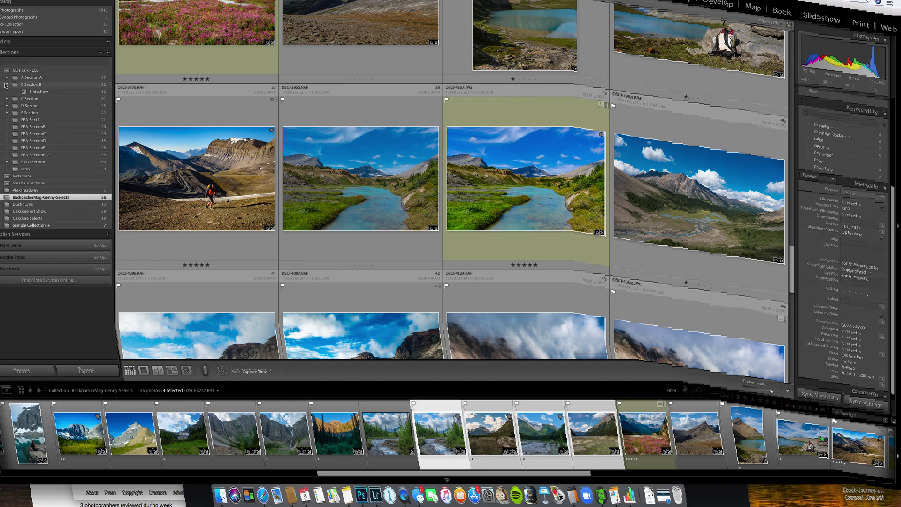
{"action": "left_click", "coordinate": [7, 85]}
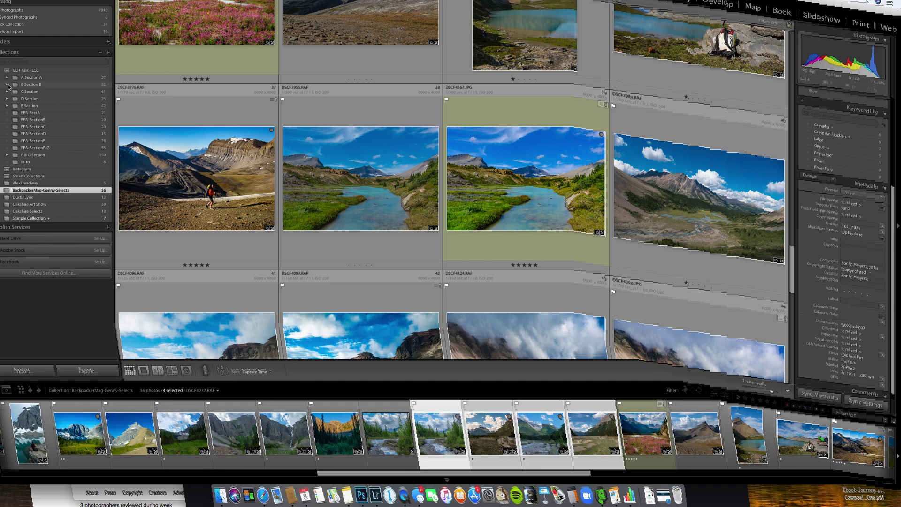
{"action": "left_click", "coordinate": [7, 85]}
- Open the slideshow saved under B Section B in the Slideshow module and dismiss the introductory tip
{"action": "left_click", "coordinate": [60, 92]}
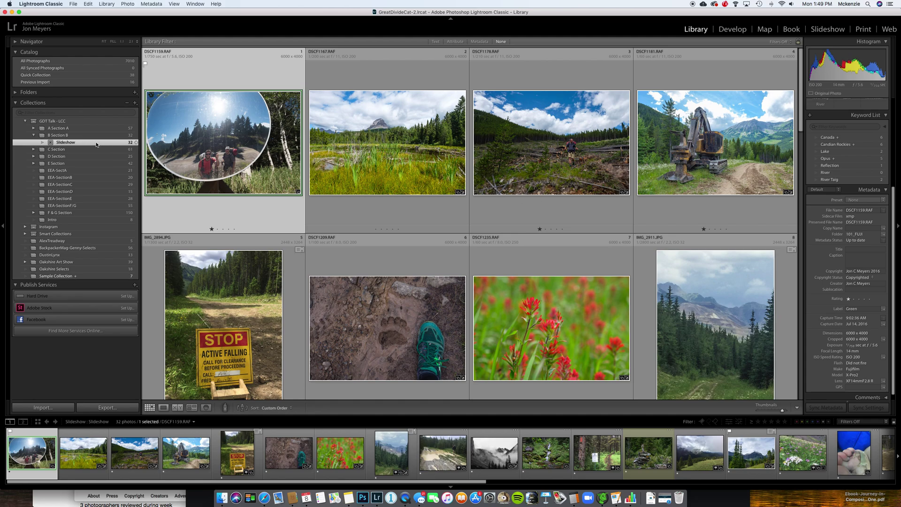
{"action": "double_click", "coordinate": [68, 142]}
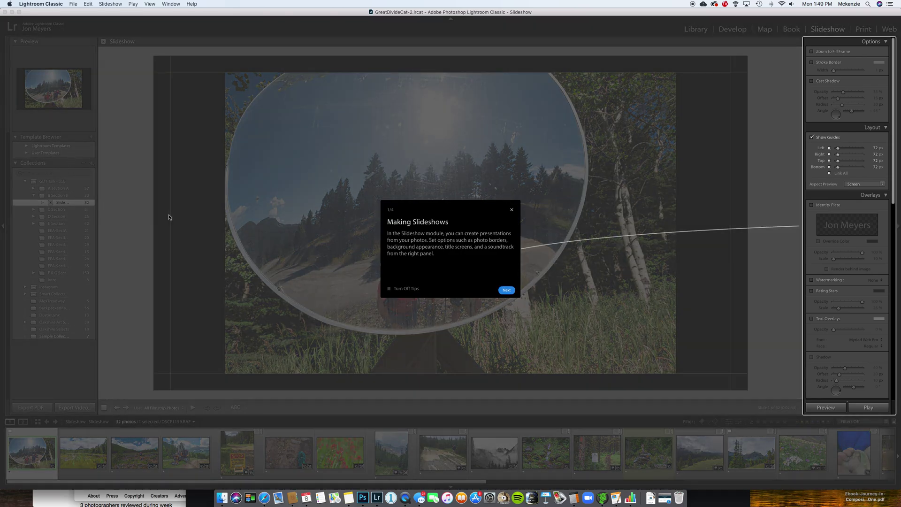
{"action": "left_click", "coordinate": [511, 210]}
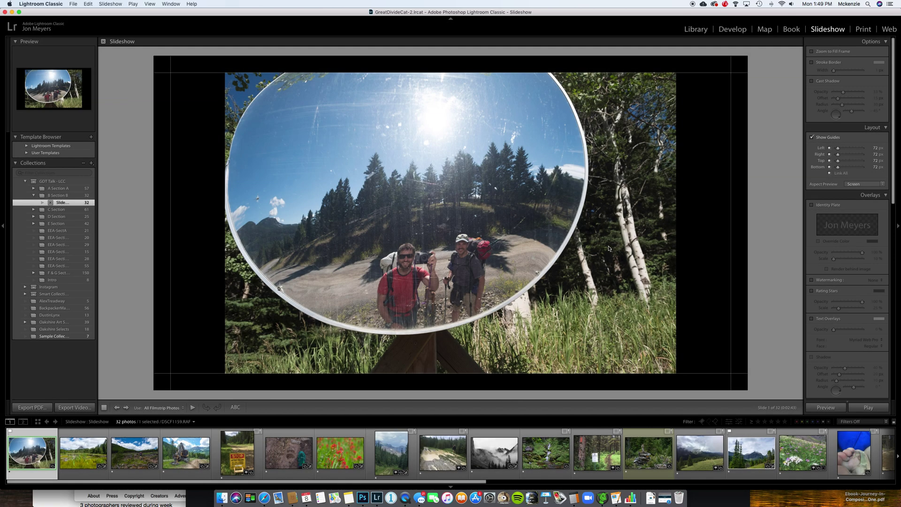
- Show the B Section B collection in the Library module and select the paw print photo DSCF1209.RAF
{"action": "left_click", "coordinate": [61, 195]}
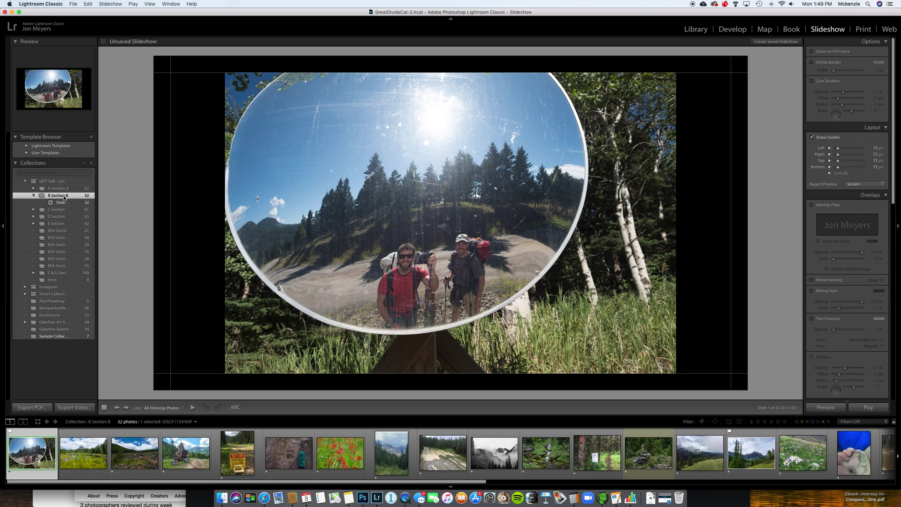
{"action": "left_click", "coordinate": [696, 30]}
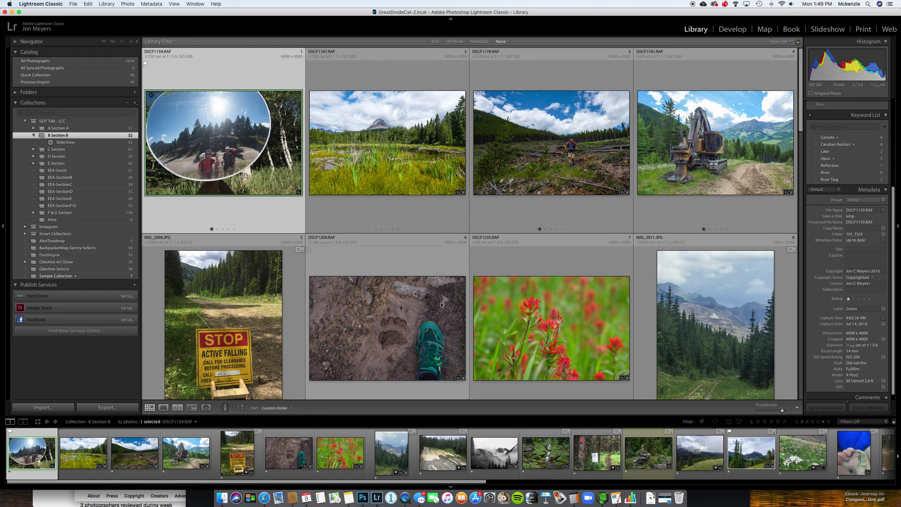
{"action": "scroll", "coordinate": [434, 307], "scroll_direction": "down", "scroll_amount": 3}
{"action": "left_click", "coordinate": [400, 201]}
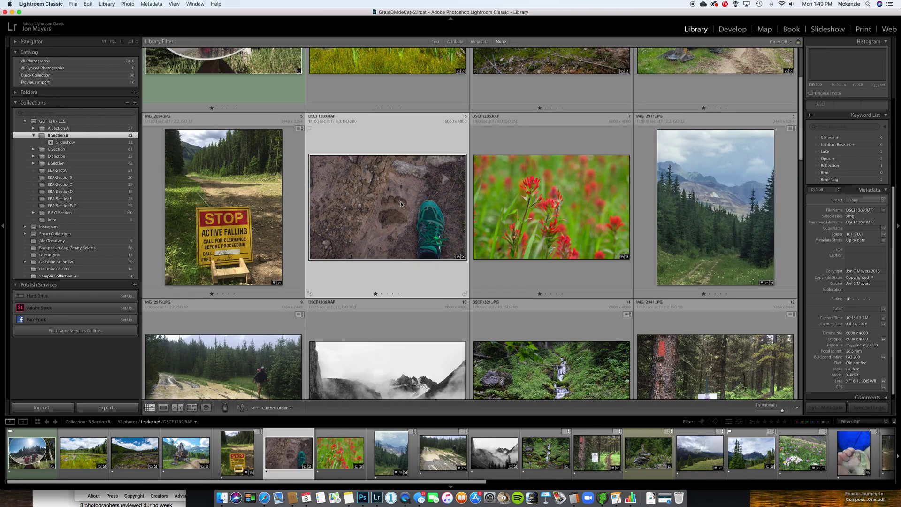
- View the paw print photo DSCF1209.RAF enlarged and browse ahead to the forest trail photo IMG_2911.JPG
{"action": "double_click", "coordinate": [401, 212]}
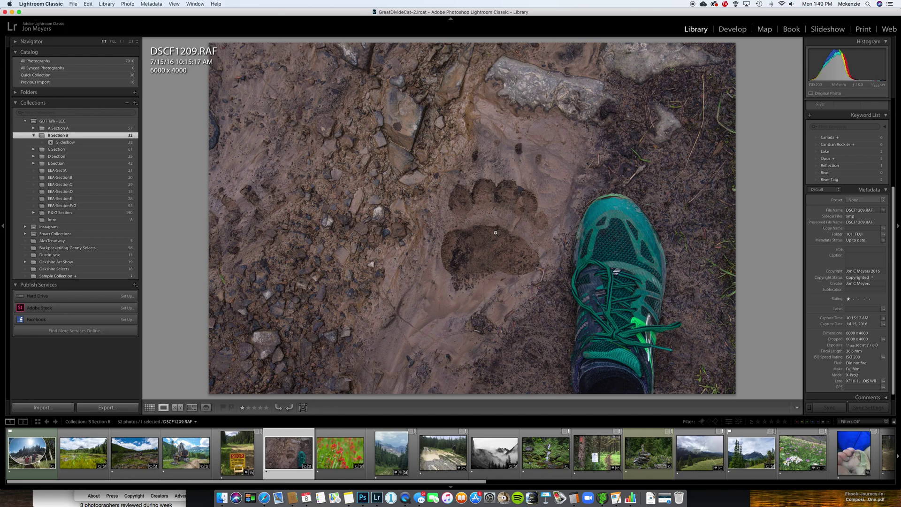
{"action": "key", "text": "Right"}
{"action": "key", "text": "Right"}
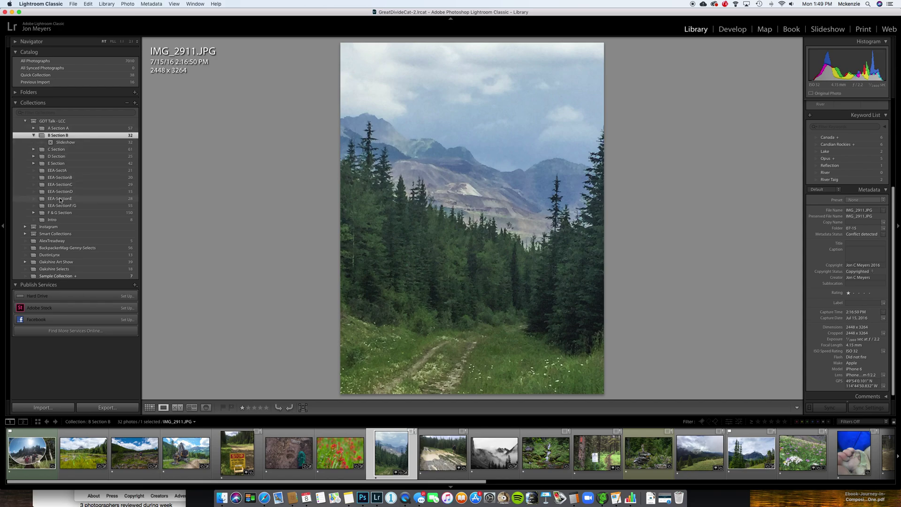
- Expand the Smart Collections set and start a smart collection named Smart Collection Sample, placed outside any collection set
{"action": "left_click", "coordinate": [25, 234]}
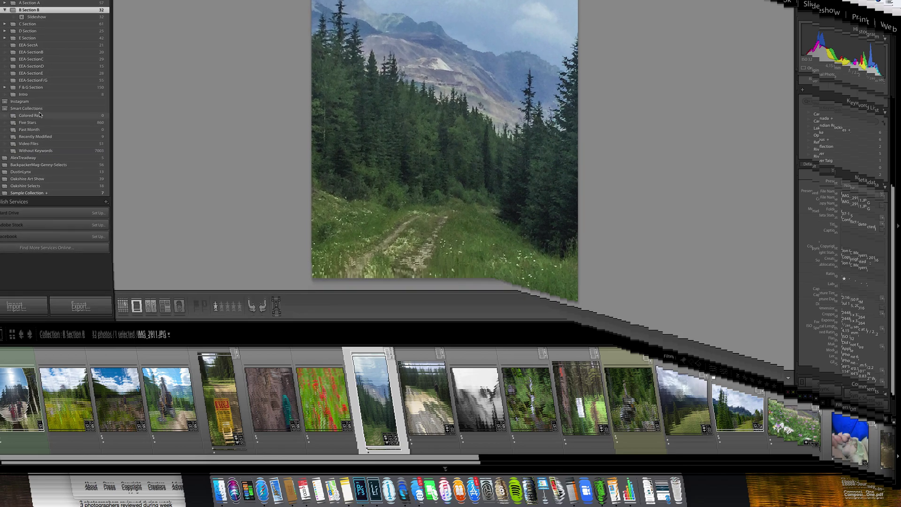
{"action": "left_click", "coordinate": [52, 109]}
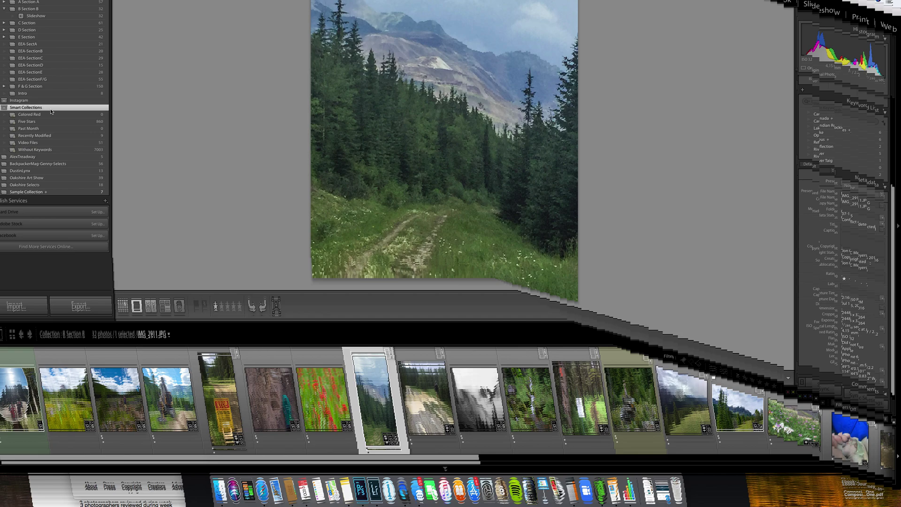
{"action": "left_click", "coordinate": [135, 40]}
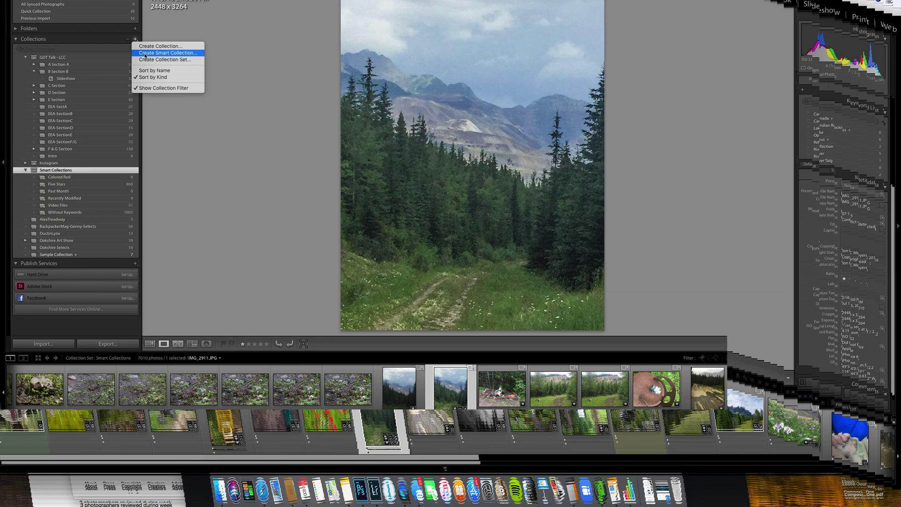
{"action": "left_click", "coordinate": [145, 53]}
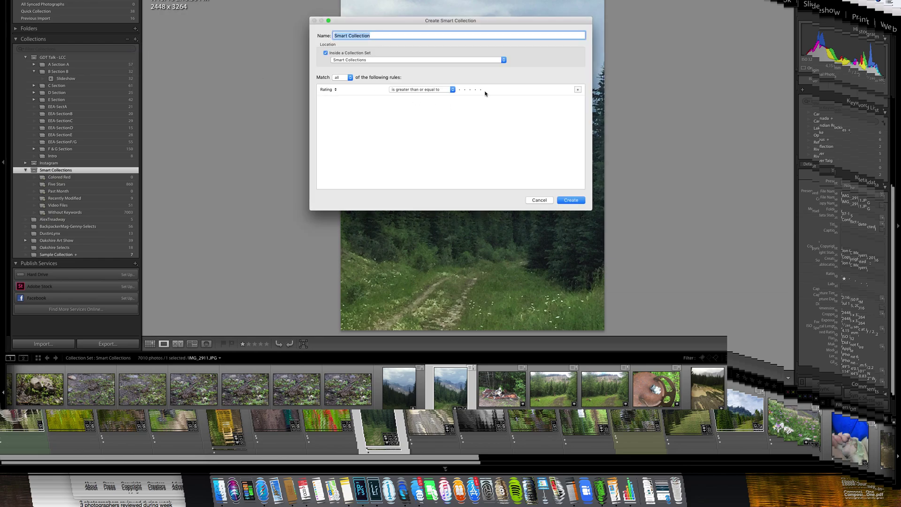
{"action": "left_click", "coordinate": [444, 36]}
{"action": "type", "text": "Sample"}
{"action": "left_click", "coordinate": [384, 60]}
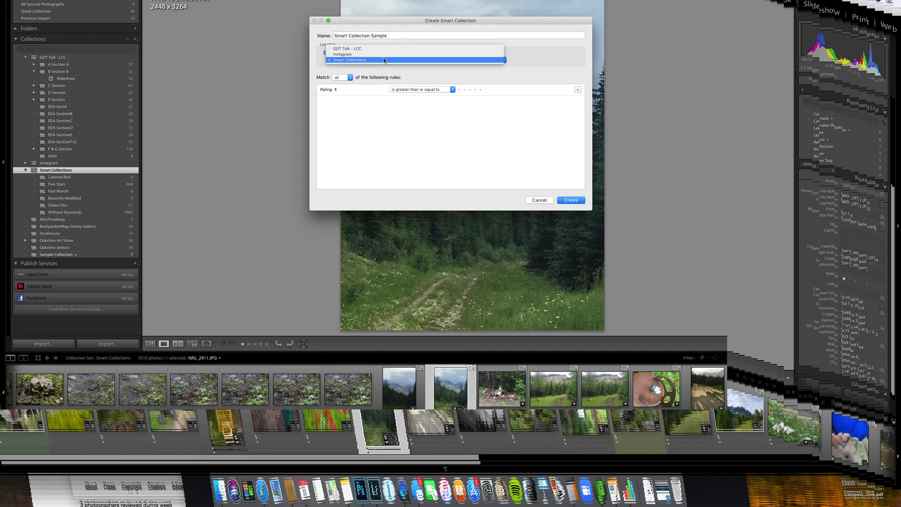
{"action": "left_click", "coordinate": [384, 60]}
{"action": "left_click", "coordinate": [336, 52]}
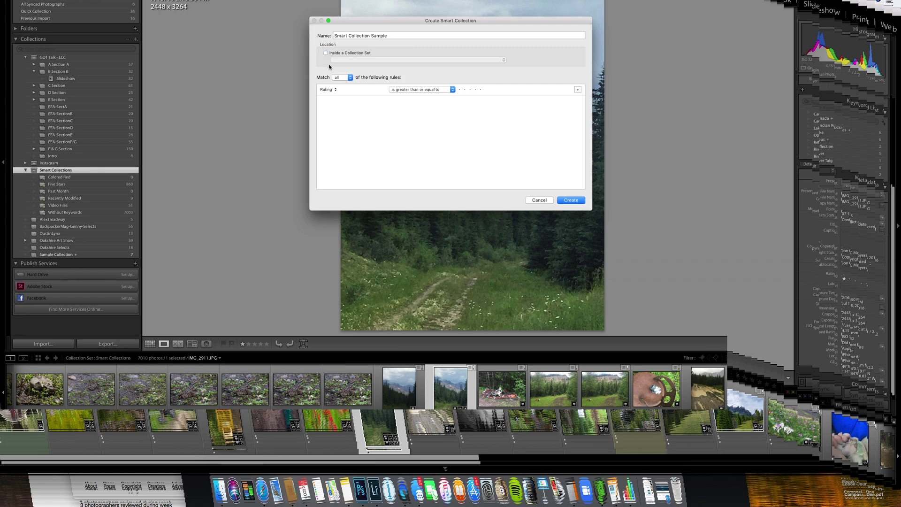
- Set the smart collection's first rule to Label Color is green and add a second rule
{"action": "left_click", "coordinate": [333, 91]}
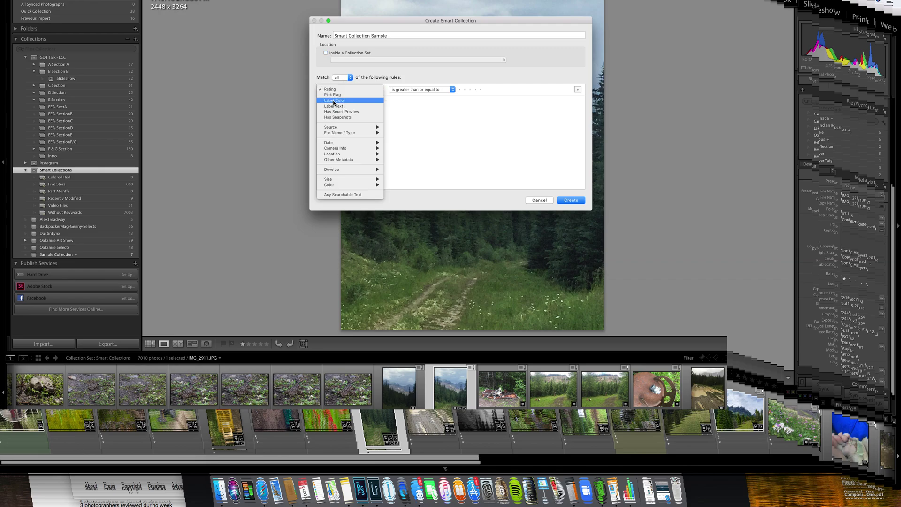
{"action": "left_click", "coordinate": [334, 101]}
{"action": "left_click", "coordinate": [493, 90]}
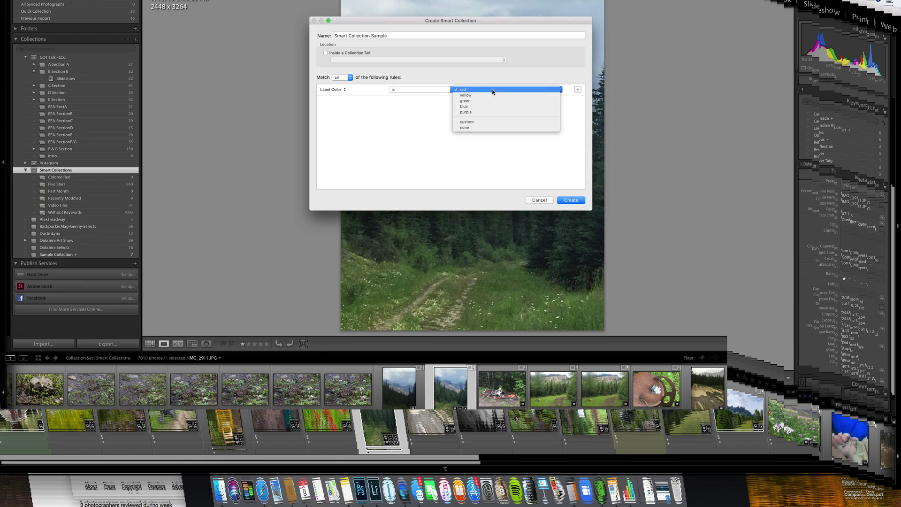
{"action": "left_click", "coordinate": [491, 101]}
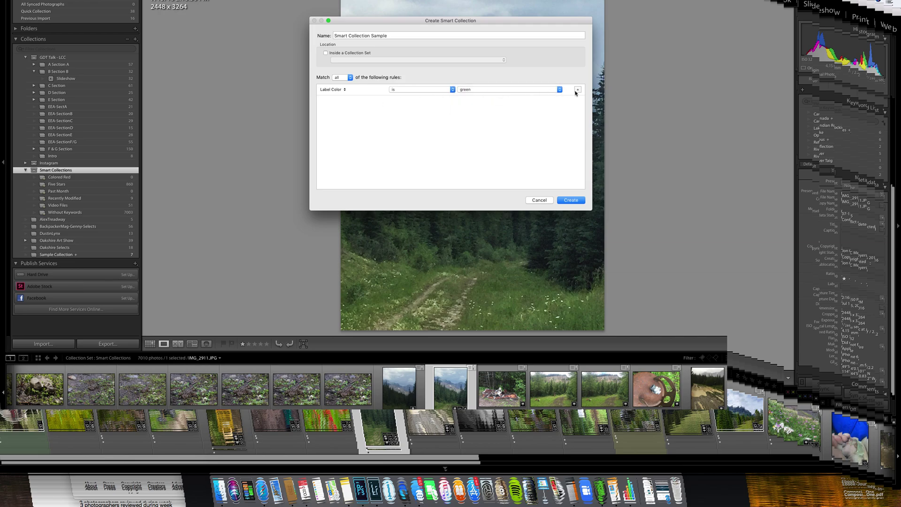
{"action": "left_click", "coordinate": [577, 89]}
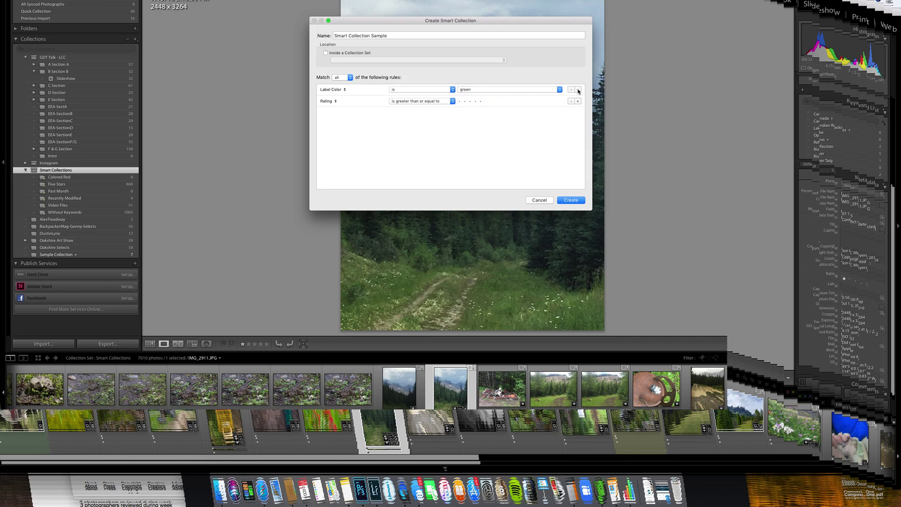
- Try Lens as the second rule's criterion and look over its matching conditions
{"action": "left_click", "coordinate": [326, 103]}
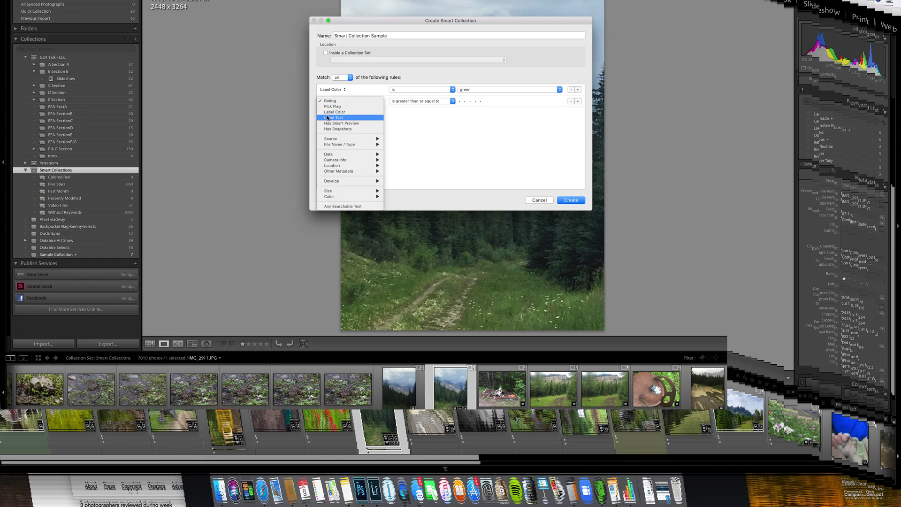
{"action": "mouse_move", "coordinate": [331, 161]}
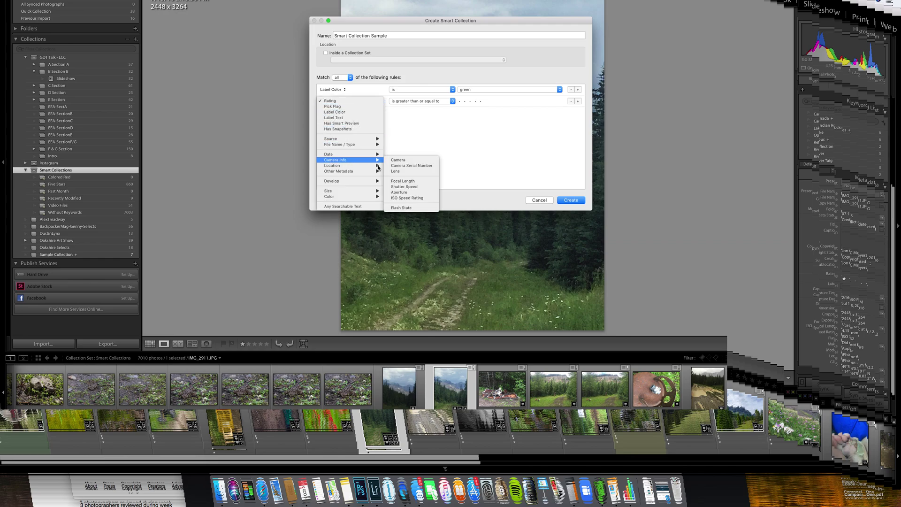
{"action": "left_click", "coordinate": [405, 173]}
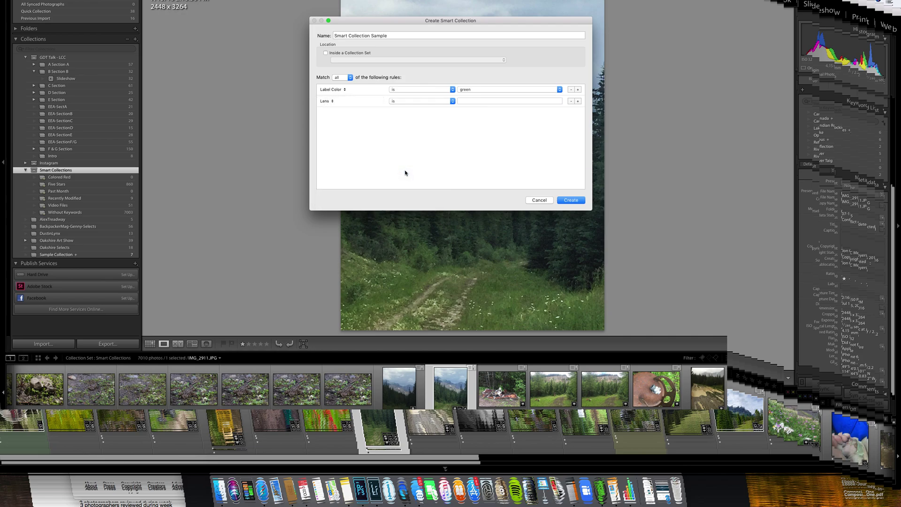
{"action": "left_click", "coordinate": [423, 101]}
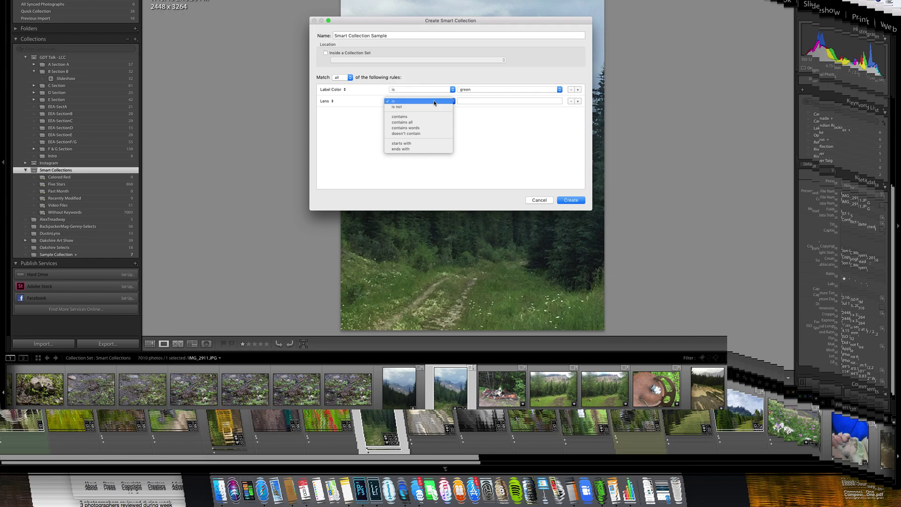
{"action": "left_click", "coordinate": [434, 101]}
- Set the second rule to Has Adjustments is true and create the smart collection
{"action": "left_click", "coordinate": [329, 101]}
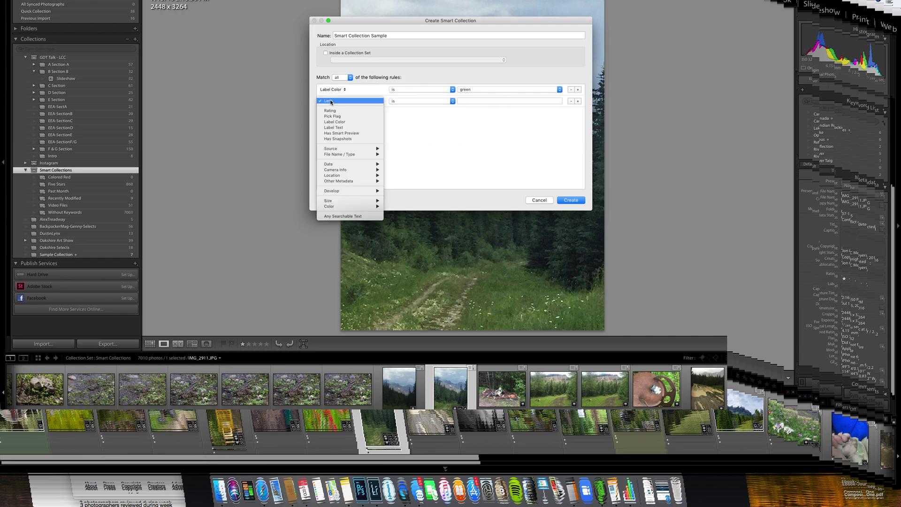
{"action": "mouse_move", "coordinate": [344, 182]}
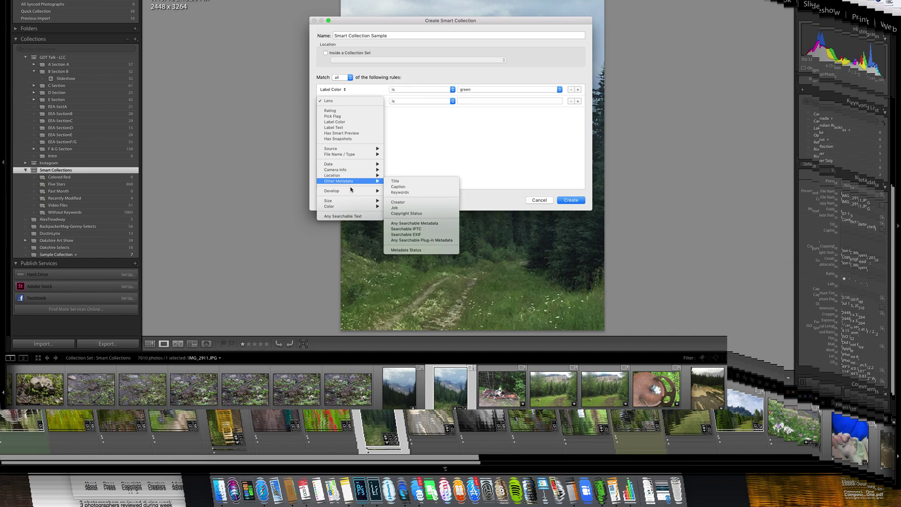
{"action": "left_click", "coordinate": [409, 195]}
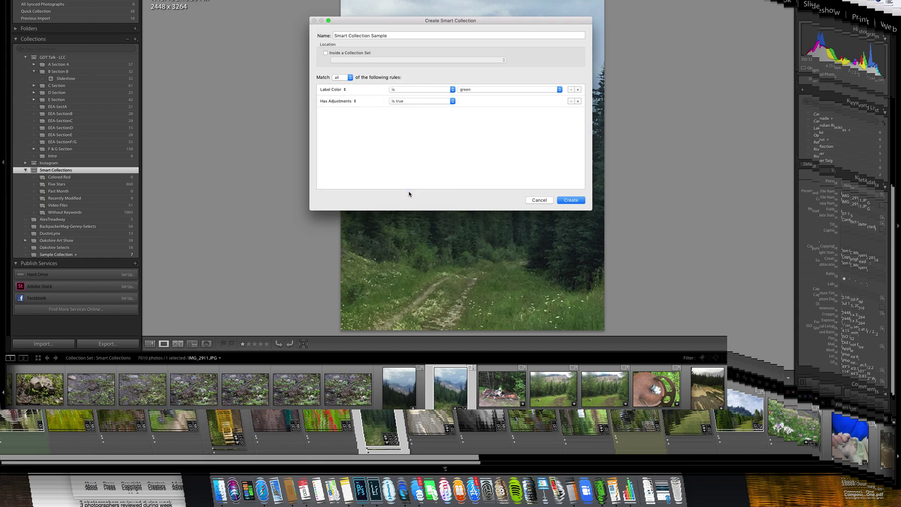
{"action": "left_click", "coordinate": [571, 200]}
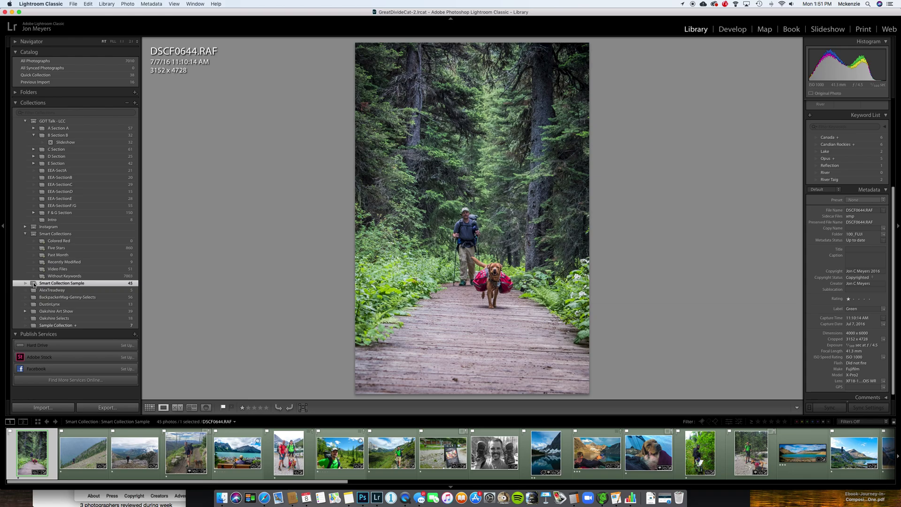
- Edit Smart Collection Sample so its second rule is Focal Length is greater than 50, and save it
{"action": "double_click", "coordinate": [33, 283]}
{"action": "left_click", "coordinate": [342, 143]}
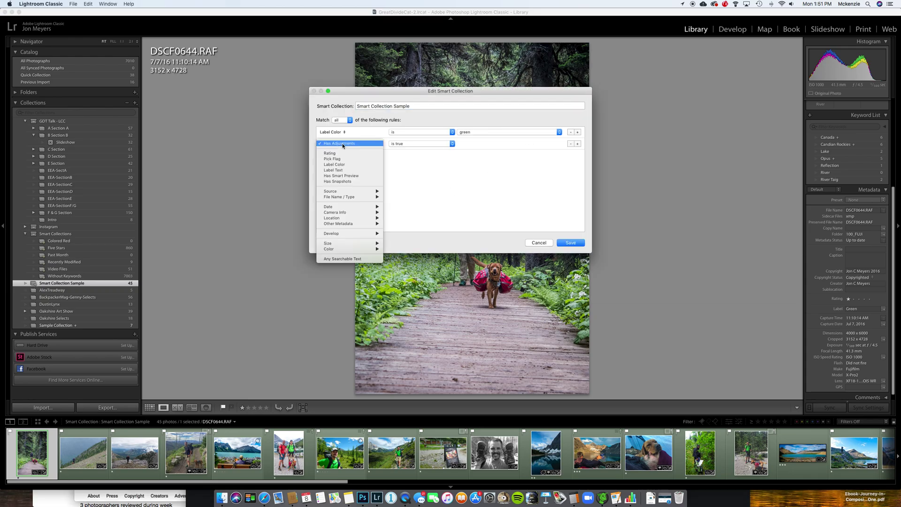
{"action": "mouse_move", "coordinate": [344, 214]}
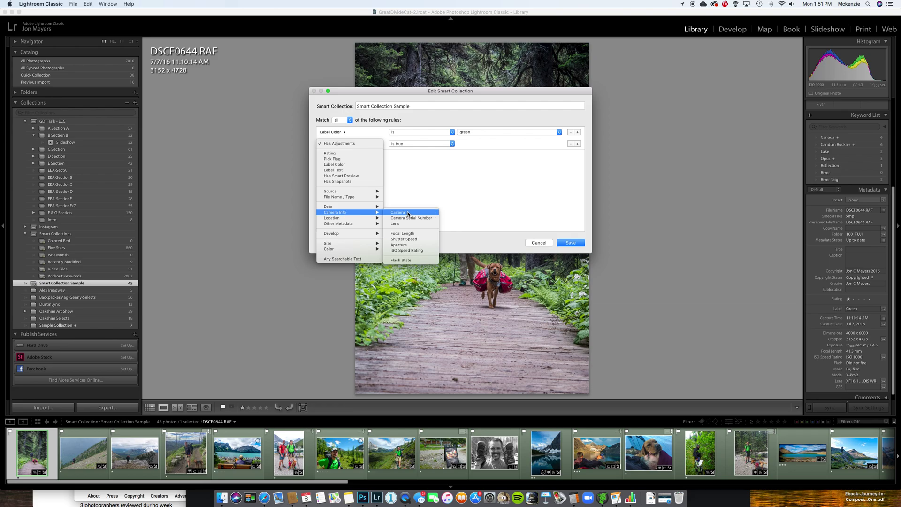
{"action": "left_click", "coordinate": [403, 233]}
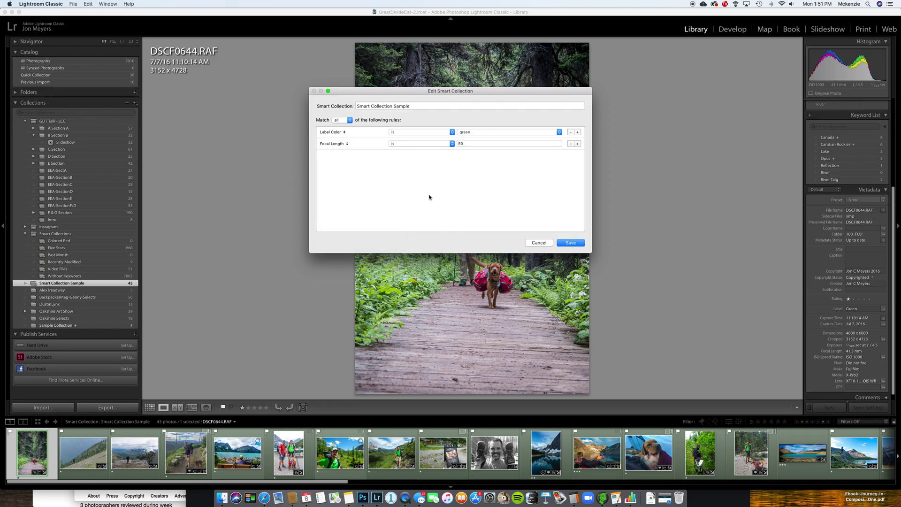
{"action": "left_click", "coordinate": [479, 144]}
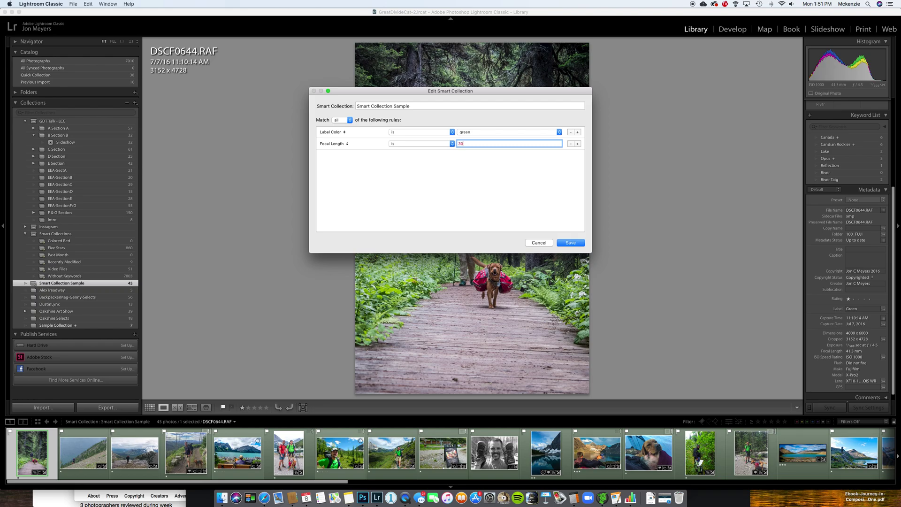
{"action": "left_click", "coordinate": [398, 146]}
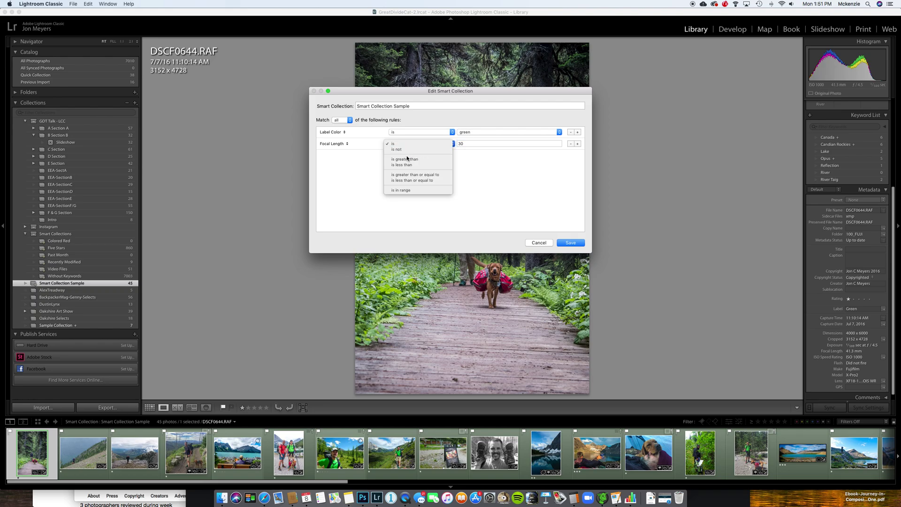
{"action": "left_click", "coordinate": [407, 161]}
{"action": "left_click", "coordinate": [565, 243]}
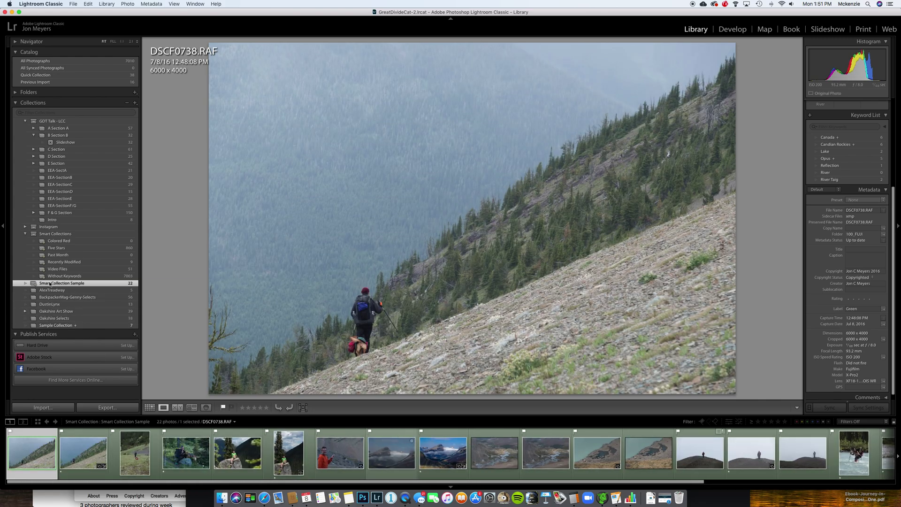
- Review the rules of Smart Collection Sample and close them without changes
{"action": "double_click", "coordinate": [34, 285]}
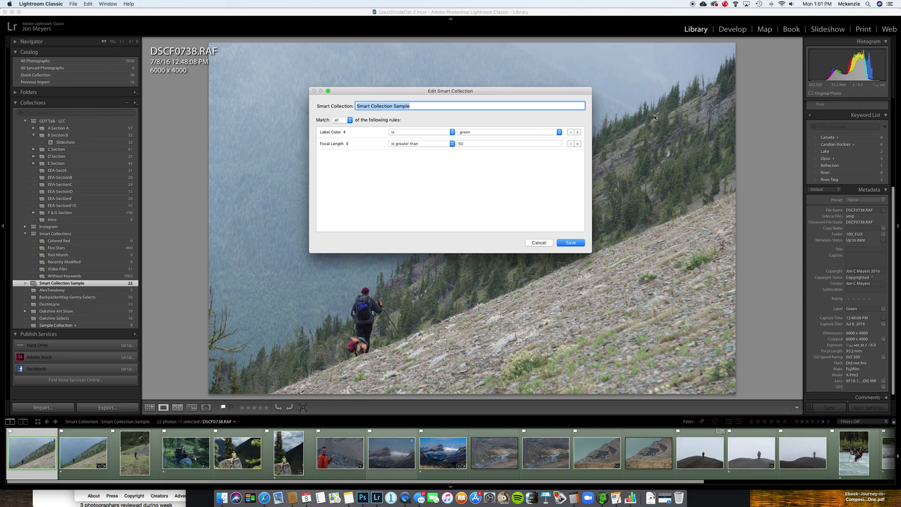
{"action": "left_click", "coordinate": [540, 243]}
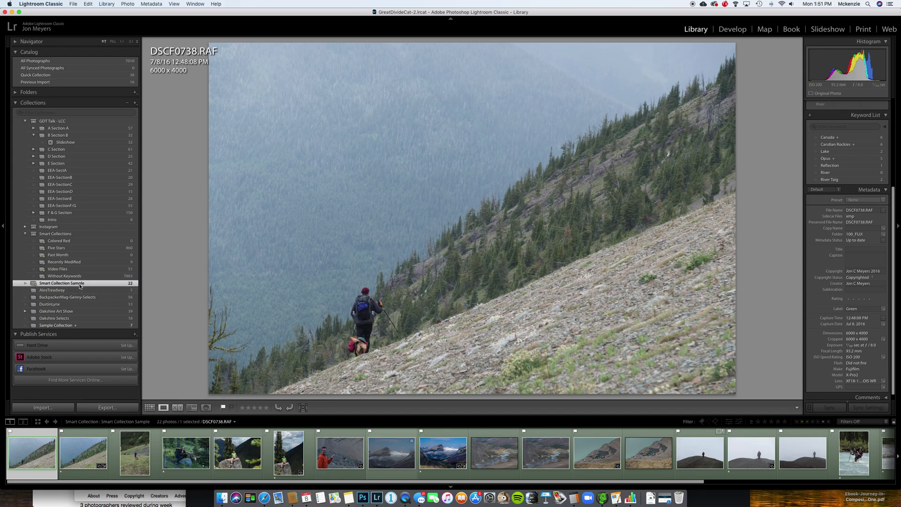
- Collapse the GDT Talk - LCC set and create a top-level collection set named Line Pattern Texture Time
{"action": "left_click", "coordinate": [25, 121]}
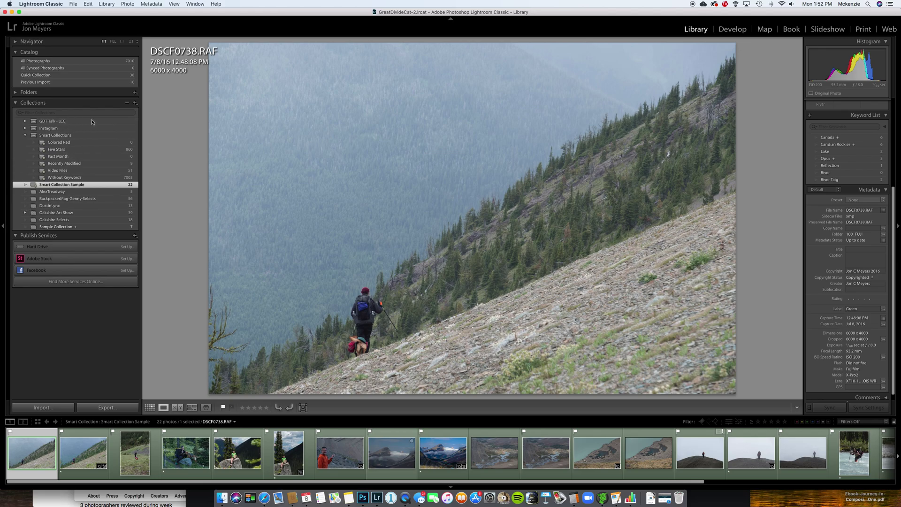
{"action": "left_click", "coordinate": [136, 104]}
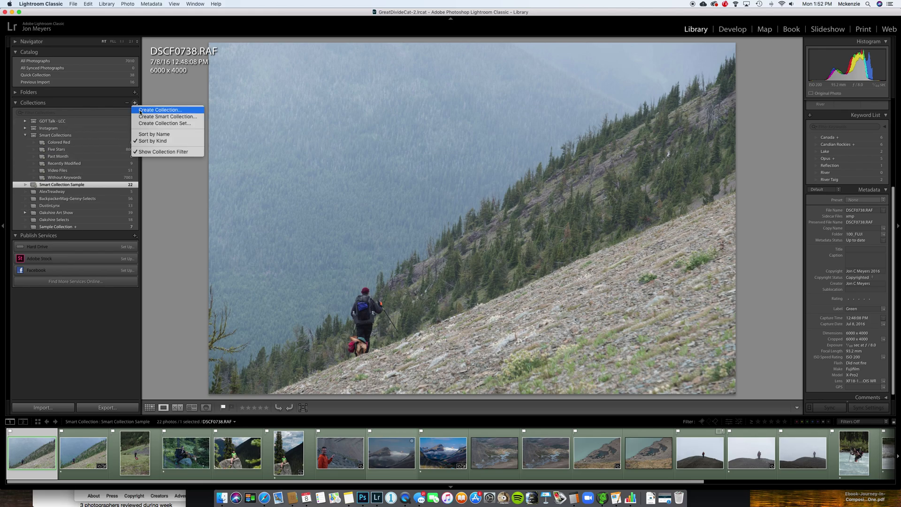
{"action": "left_click", "coordinate": [142, 123]}
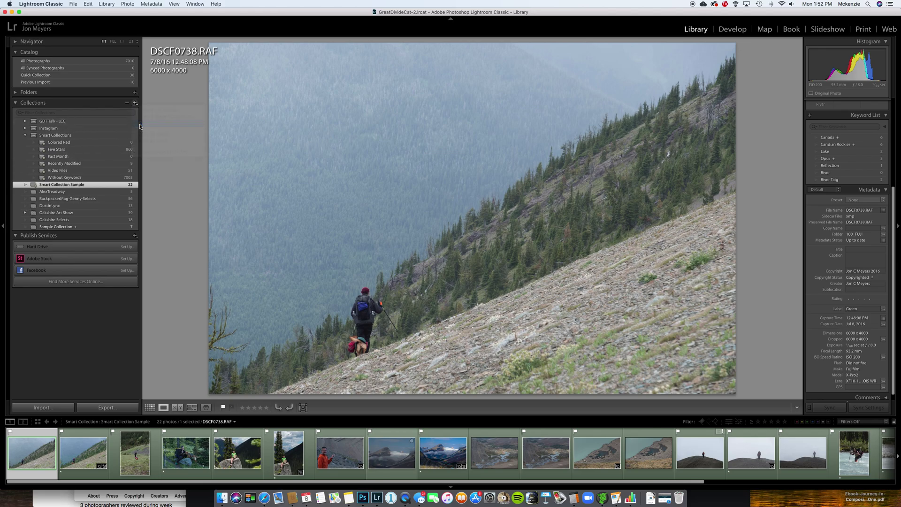
{"action": "type", "text": "Line Pat"}
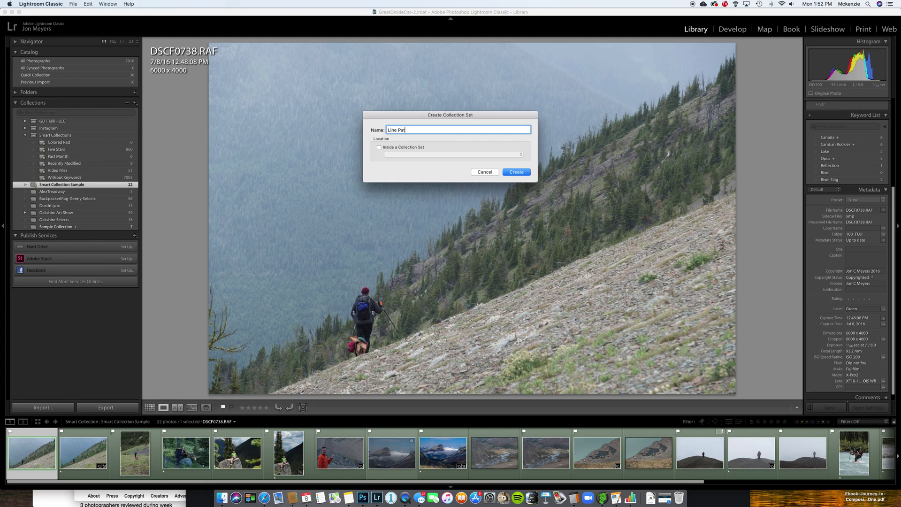
{"action": "type", "text": "tern Texture Time"}
{"action": "left_click", "coordinate": [516, 173]}
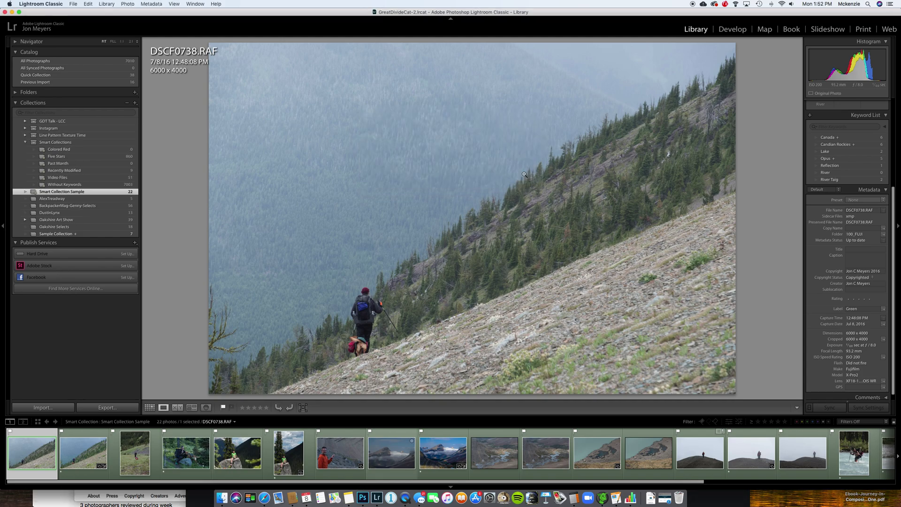
- Collapse the Smart Collections set and create a collection set named Time inside Line Pattern Texture Time
{"action": "left_click", "coordinate": [25, 142]}
{"action": "left_click", "coordinate": [50, 136]}
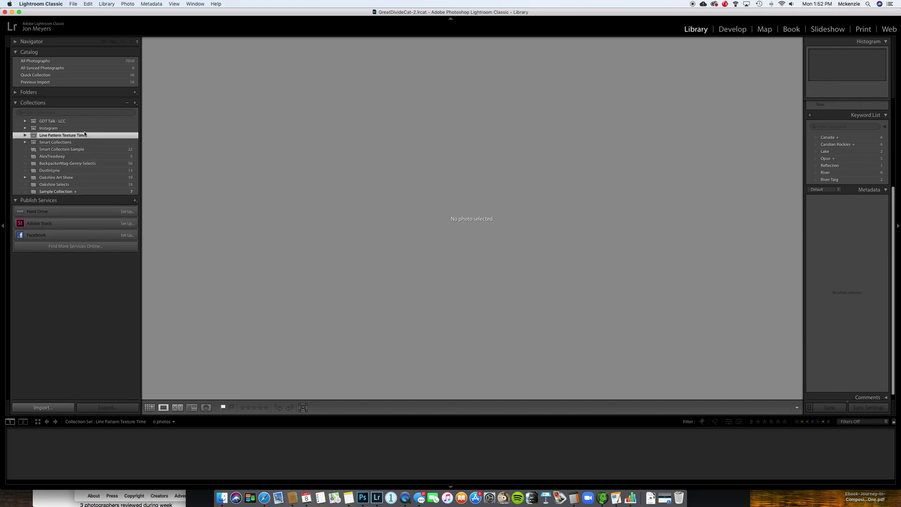
{"action": "left_click", "coordinate": [135, 103]}
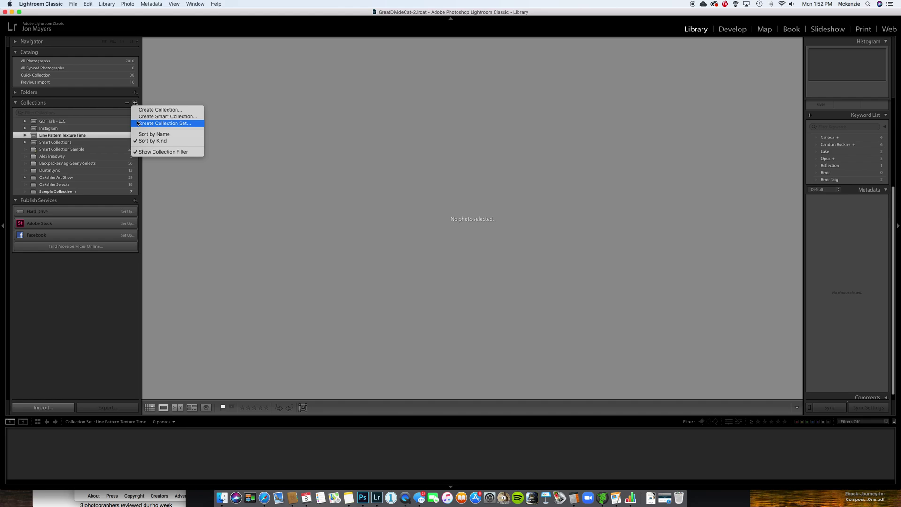
{"action": "left_click", "coordinate": [137, 123]}
{"action": "type", "text": "Time"}
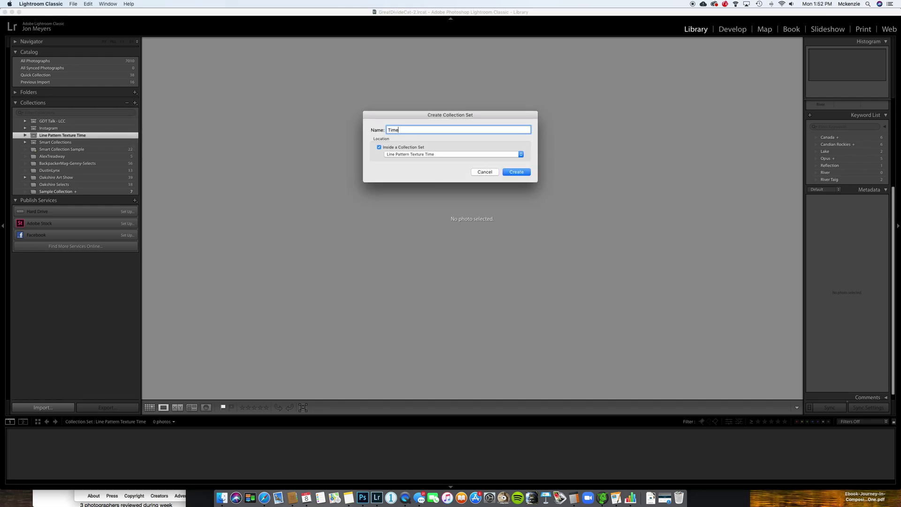
{"action": "left_click", "coordinate": [524, 173]}
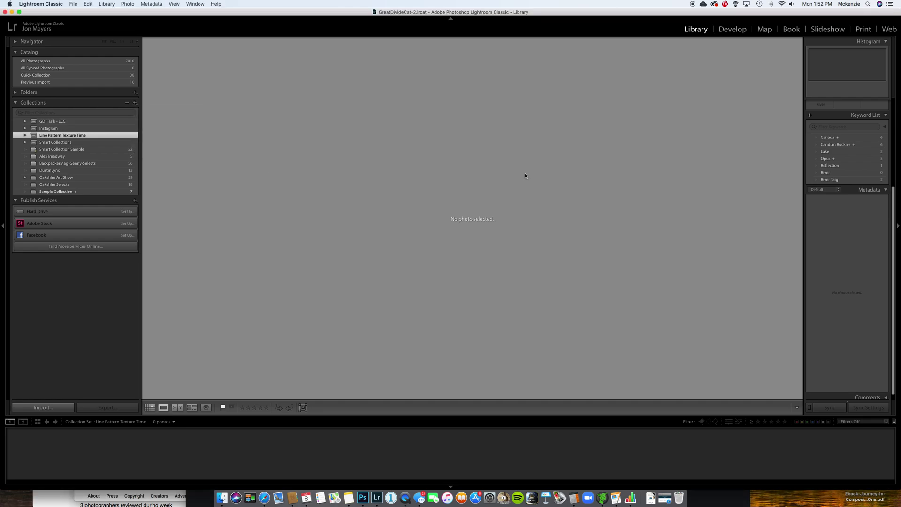
- Create two collections named Blur and Freeze inside the Line Pattern Texture Time set
{"action": "left_click", "coordinate": [135, 103]}
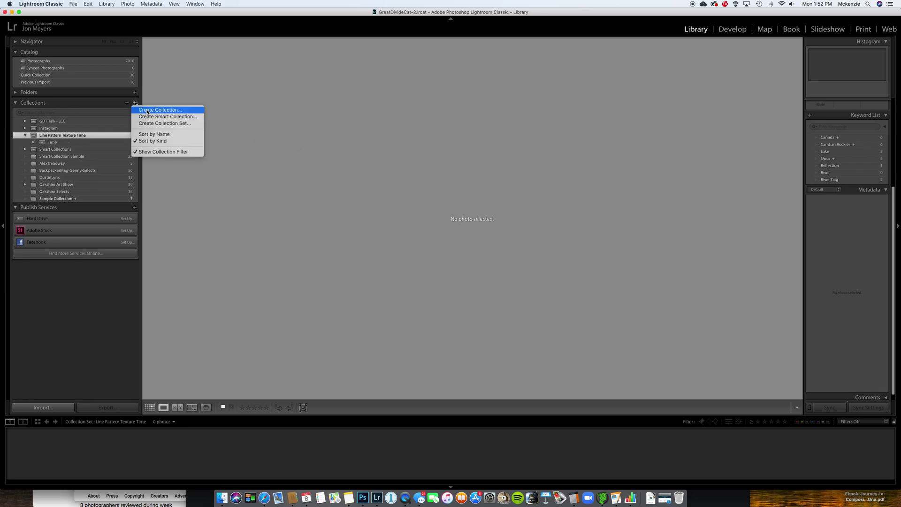
{"action": "left_click", "coordinate": [147, 110]}
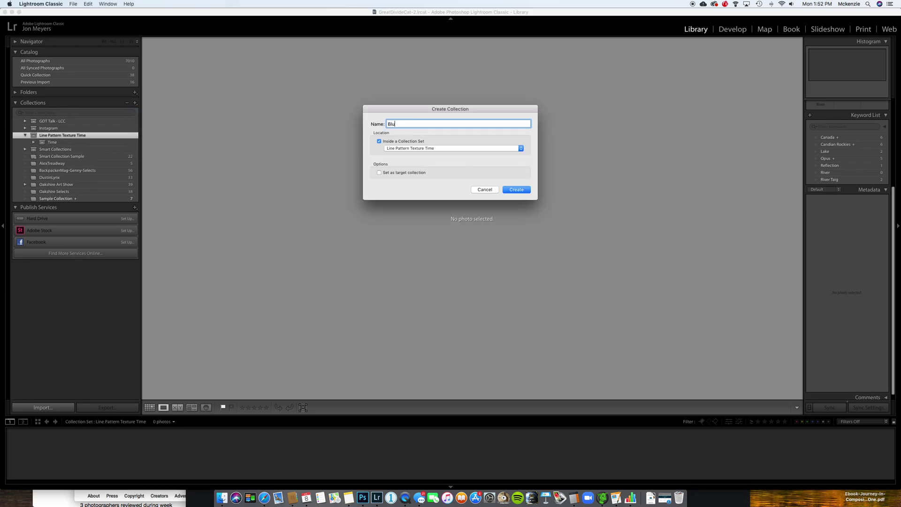
{"action": "key", "text": "Return"}
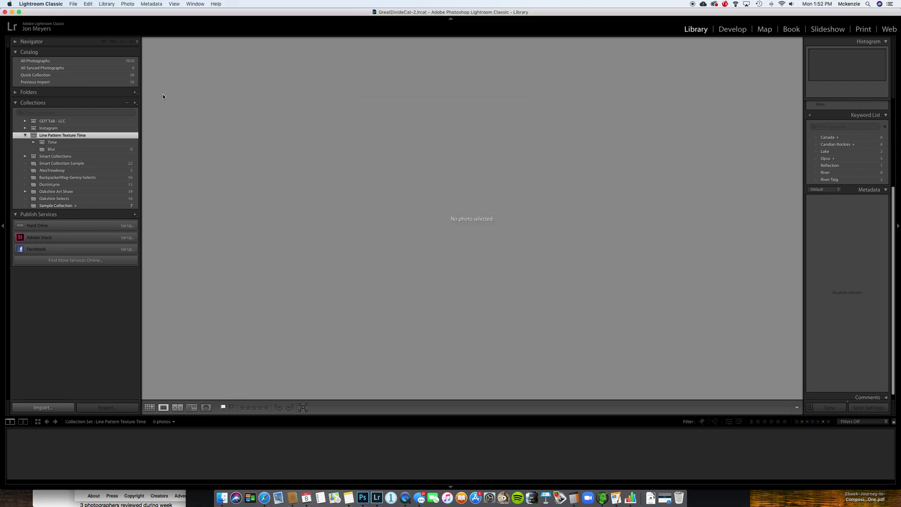
{"action": "left_click", "coordinate": [135, 103]}
{"action": "left_click", "coordinate": [150, 109]}
{"action": "type", "text": "Motion"}
{"action": "key", "text": "Return"}
- Create a collection named Pan inside the Line Pattern Texture Time set
{"action": "left_click", "coordinate": [135, 103]}
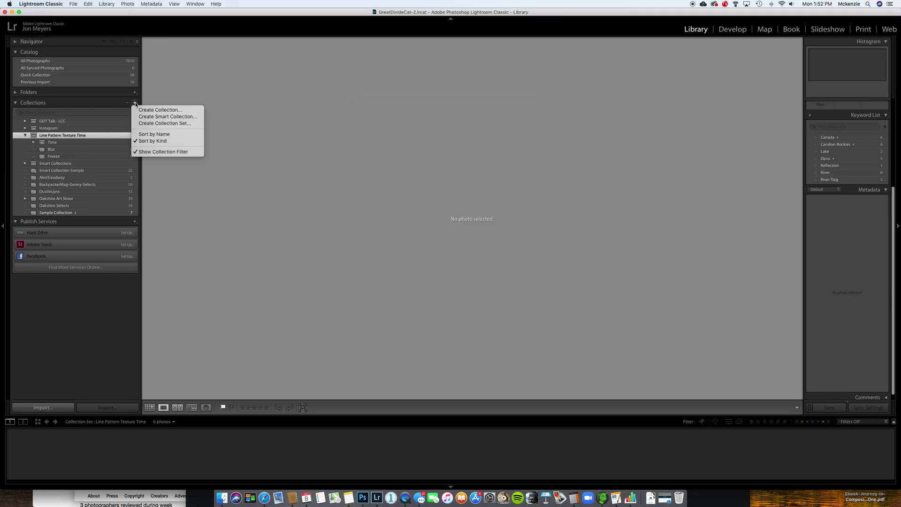
{"action": "left_click", "coordinate": [139, 109]}
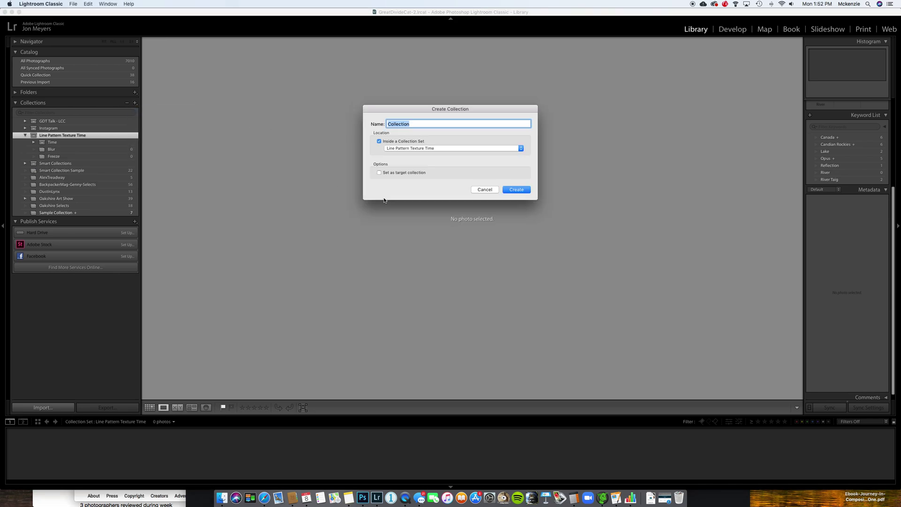
{"action": "type", "text": "Pane"}
{"action": "left_click", "coordinate": [515, 190]}
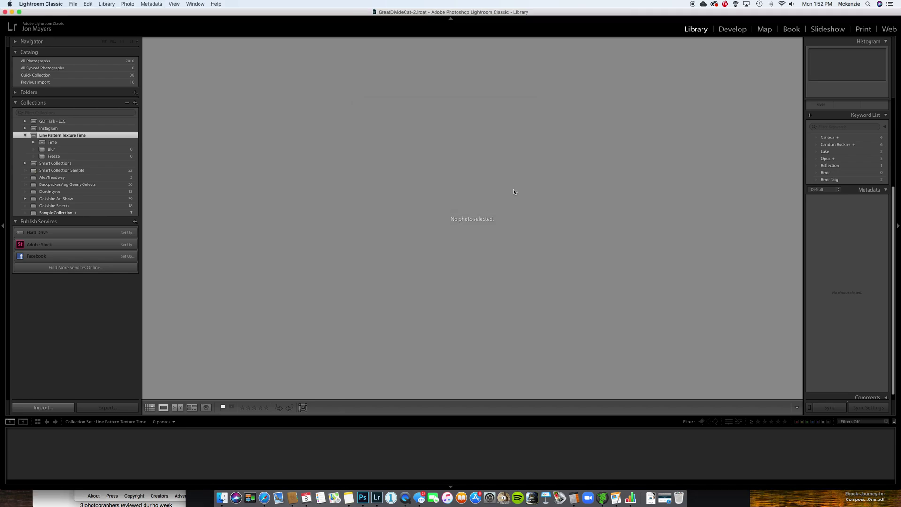
- Create a collection set named Lines inside Line Pattern Texture Time
{"action": "left_click", "coordinate": [134, 102]}
{"action": "left_click", "coordinate": [139, 123]}
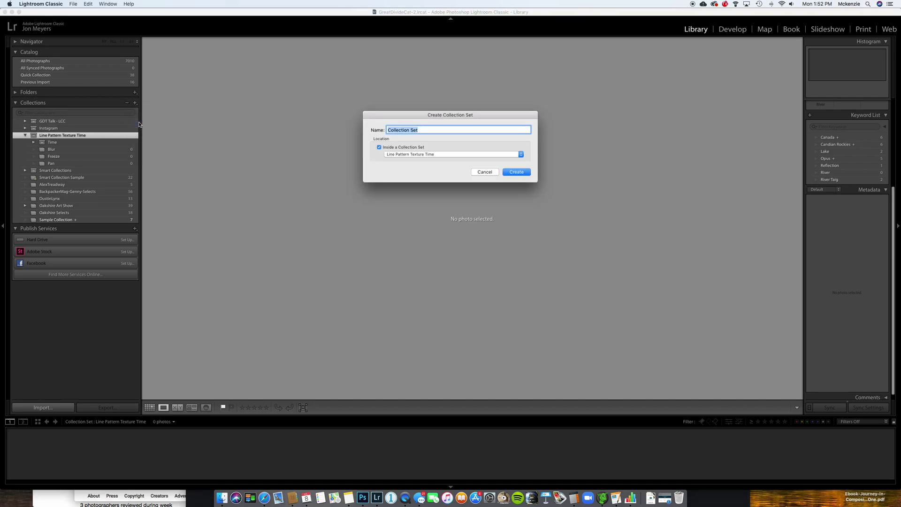
{"action": "type", "text": "Lines"}
{"action": "left_click", "coordinate": [516, 171]}
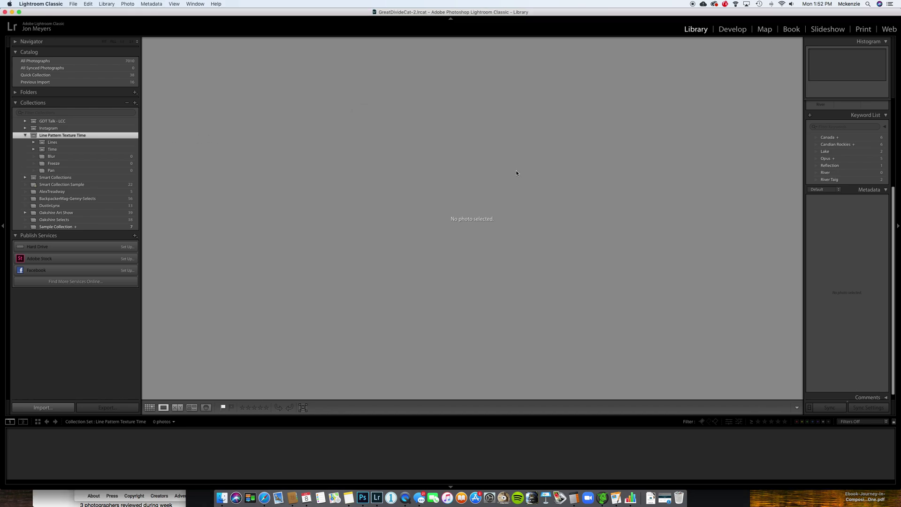
- Create two collections named Horizontal and Vertical inside the Lines set
{"action": "left_click", "coordinate": [86, 143]}
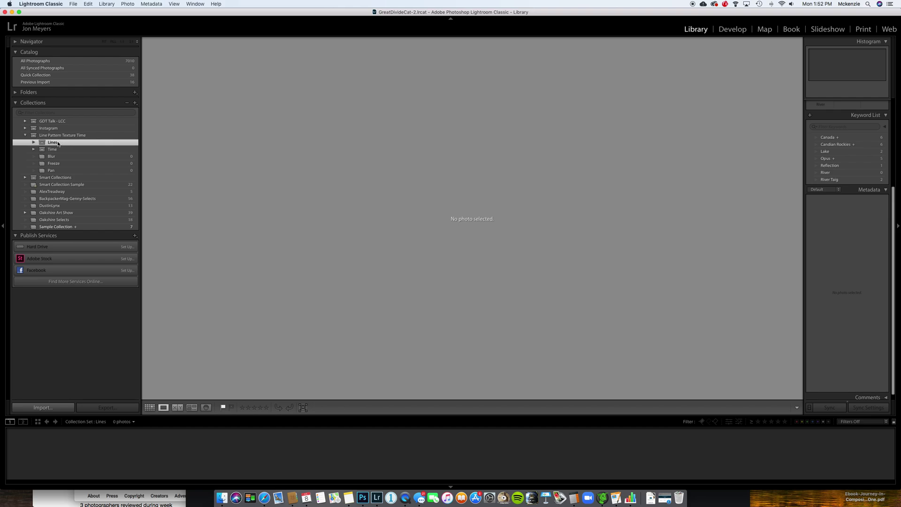
{"action": "left_click", "coordinate": [135, 103]}
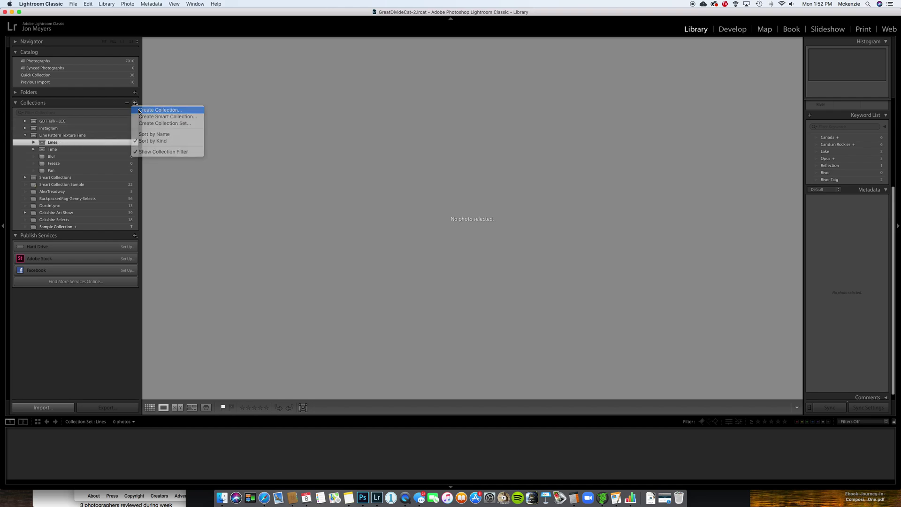
{"action": "left_click", "coordinate": [139, 110]}
{"action": "type", "text": "Horizontal"}
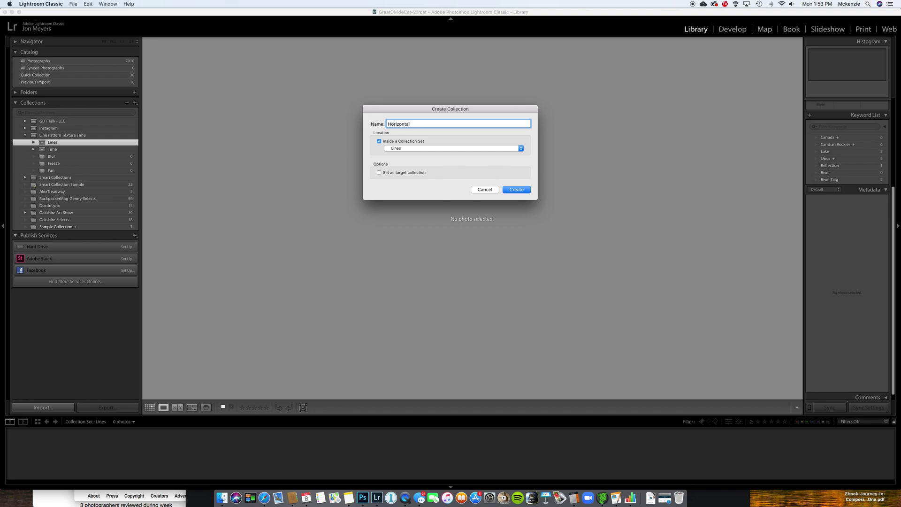
{"action": "left_click", "coordinate": [507, 191]}
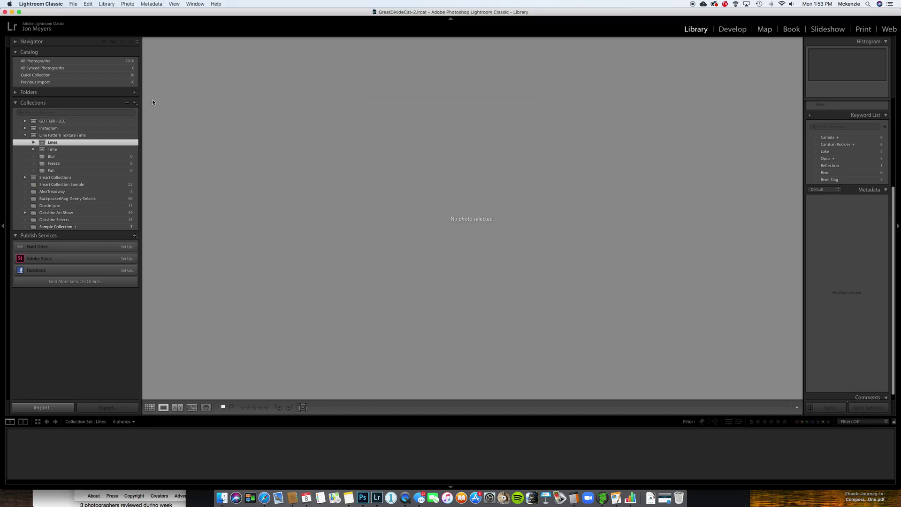
{"action": "left_click", "coordinate": [135, 102]}
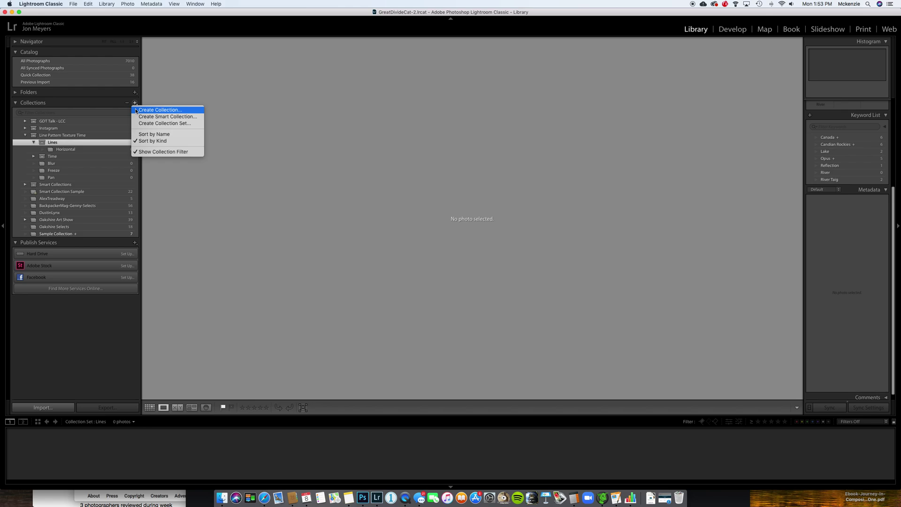
{"action": "left_click", "coordinate": [136, 111]}
{"action": "type", "text": "Vertical"}
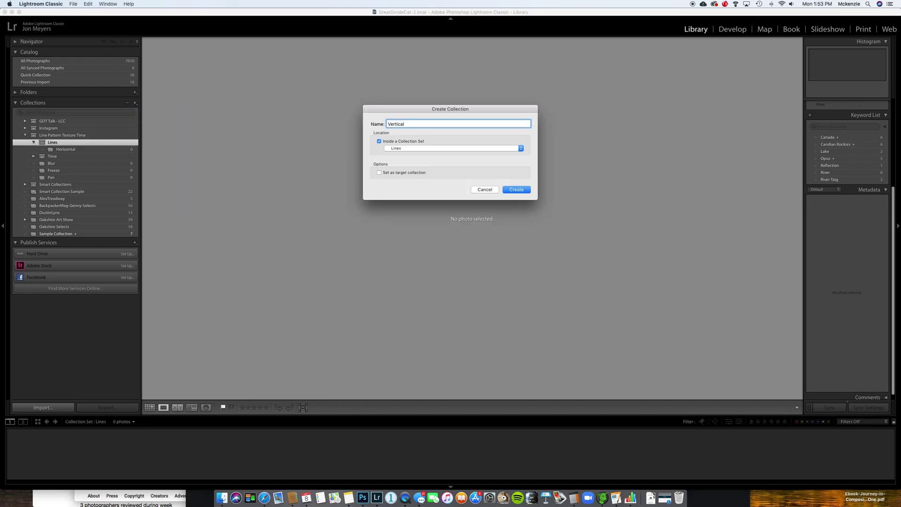
{"action": "left_click", "coordinate": [529, 192]}
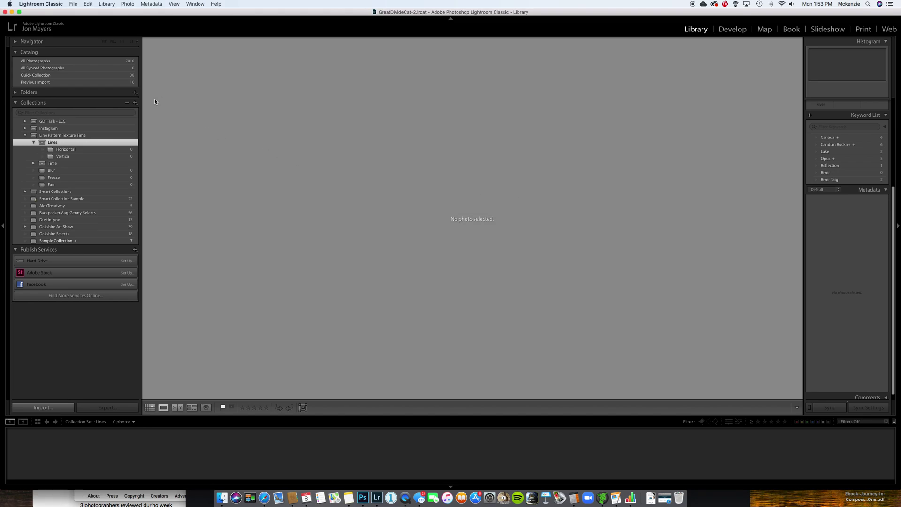
- Create a collection named Diagonal inside the Lines set
{"action": "left_click", "coordinate": [135, 104]}
{"action": "left_click", "coordinate": [142, 109]}
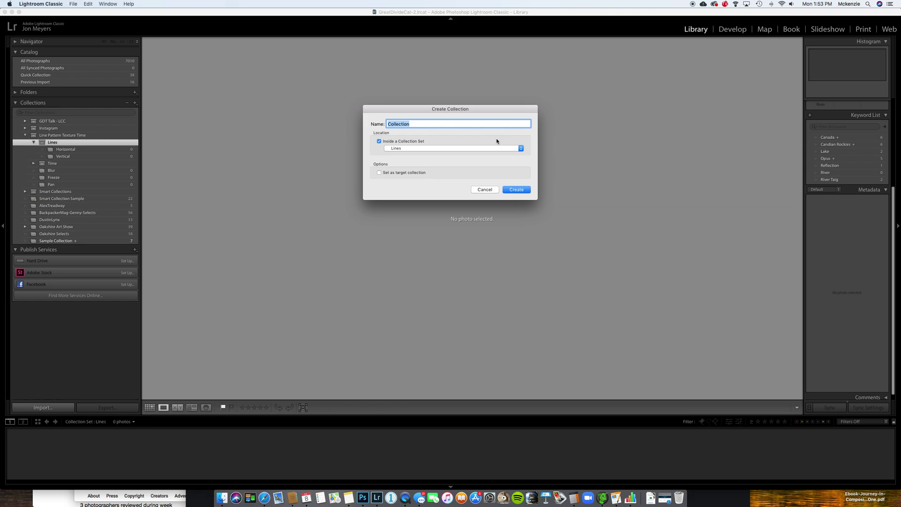
{"action": "type", "text": "Diang"}
{"action": "key", "text": "BackSpace"}
{"action": "key", "text": "BackSpace"}
{"action": "type", "text": "ianon"}
{"action": "key", "text": "BackSpace"}
{"action": "key", "text": "BackSpace"}
{"action": "type", "text": "onal"}
{"action": "left_click", "coordinate": [519, 190]}
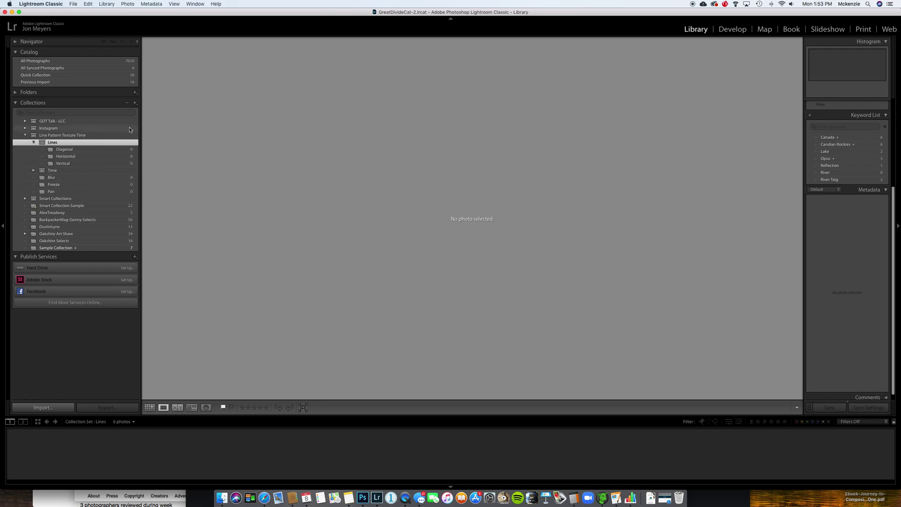
- Create a collection named Pattern, placing it inside Line Pattern Texture Time instead of Lines
{"action": "left_click", "coordinate": [134, 102]}
{"action": "left_click", "coordinate": [150, 108]}
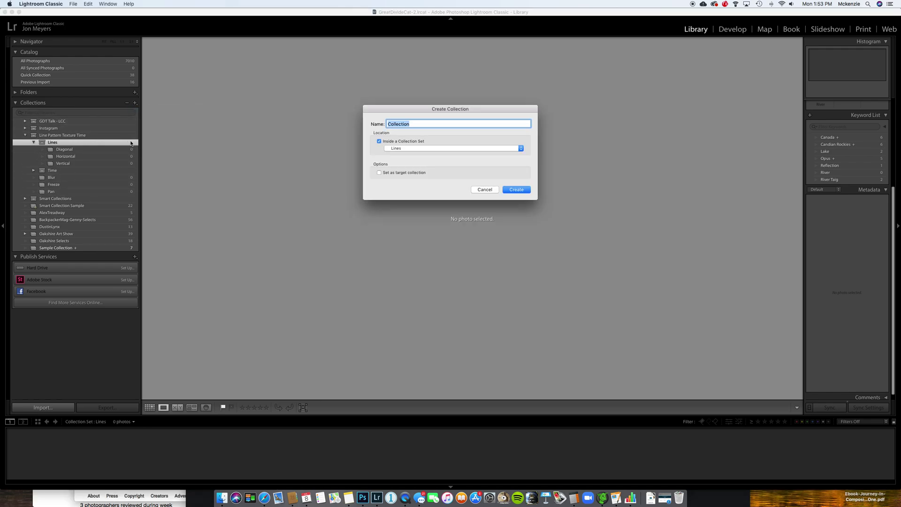
{"action": "left_click", "coordinate": [403, 148]}
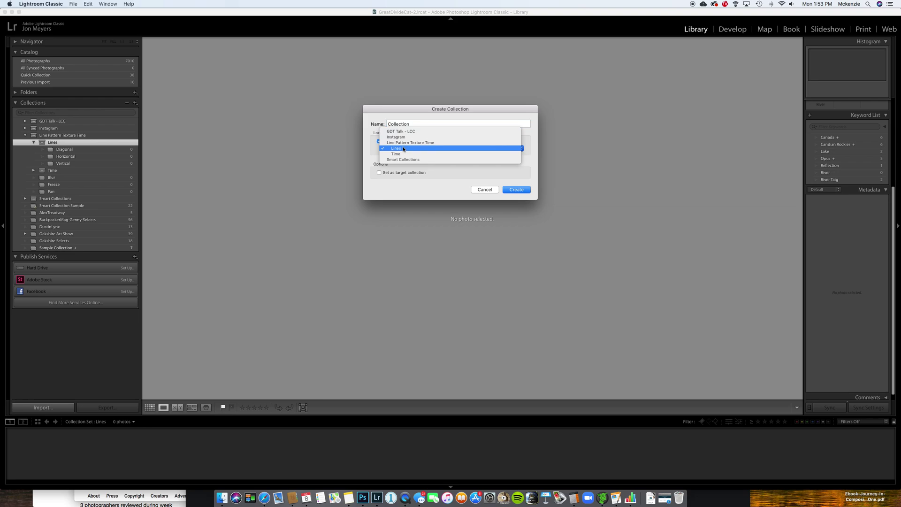
{"action": "left_click", "coordinate": [406, 142]}
{"action": "double_click", "coordinate": [398, 124]}
{"action": "type", "text": "Pattern"}
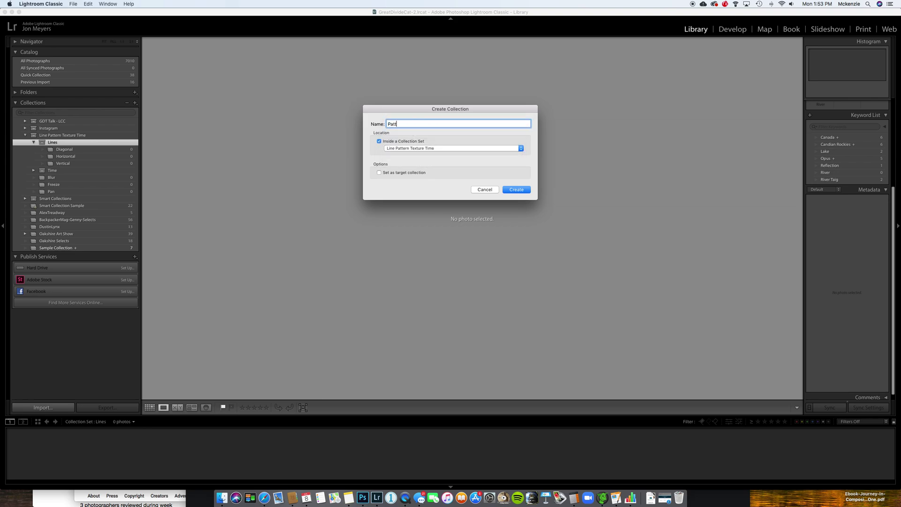
{"action": "left_click", "coordinate": [509, 188]}
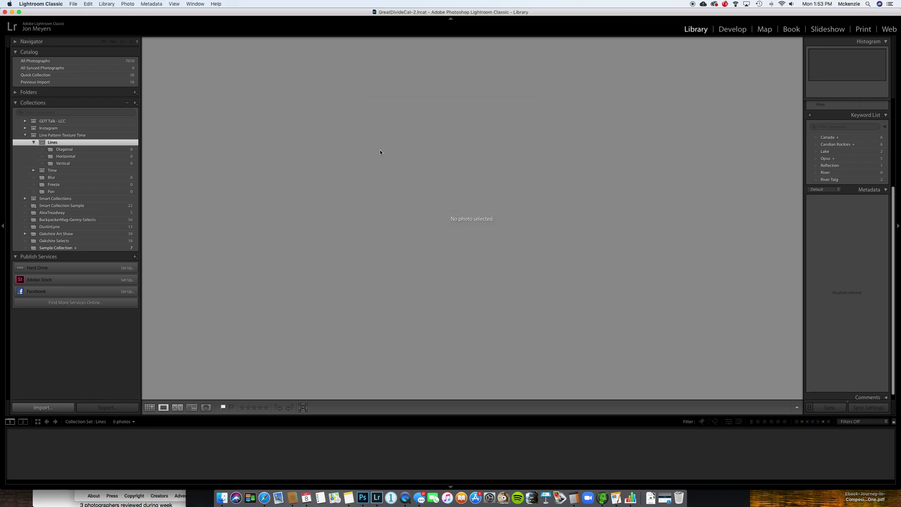
- Create a Texture collection inside Lines, and move the Blur, Freeze and Pan collections into the Time set
{"action": "left_click", "coordinate": [135, 103]}
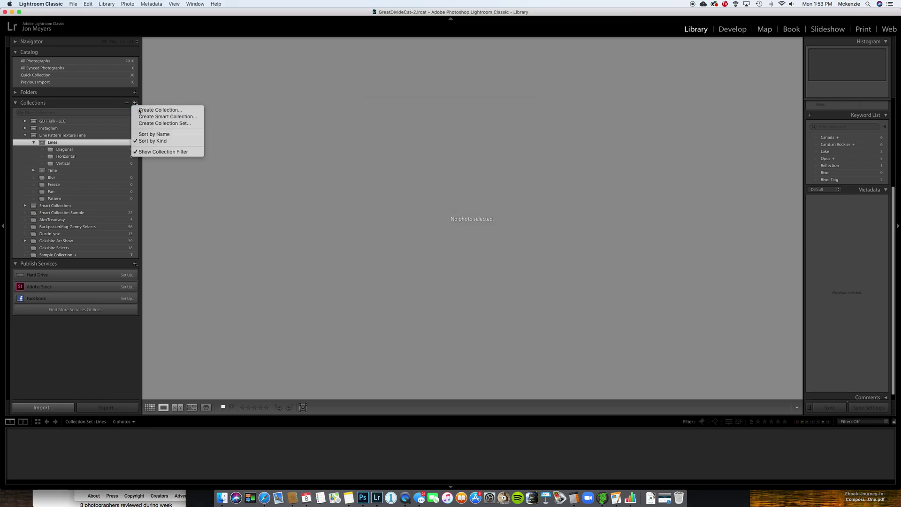
{"action": "left_click", "coordinate": [141, 109]}
{"action": "type", "text": "Texture"}
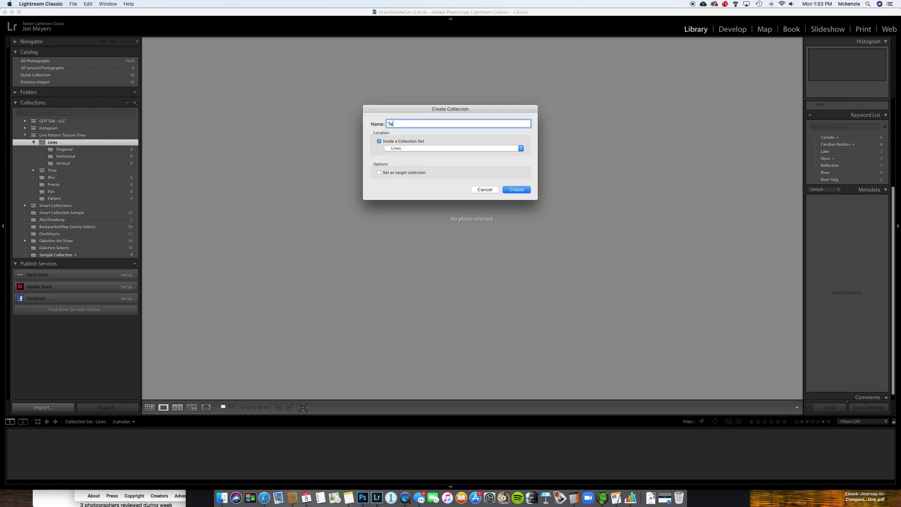
{"action": "key", "text": "Return"}
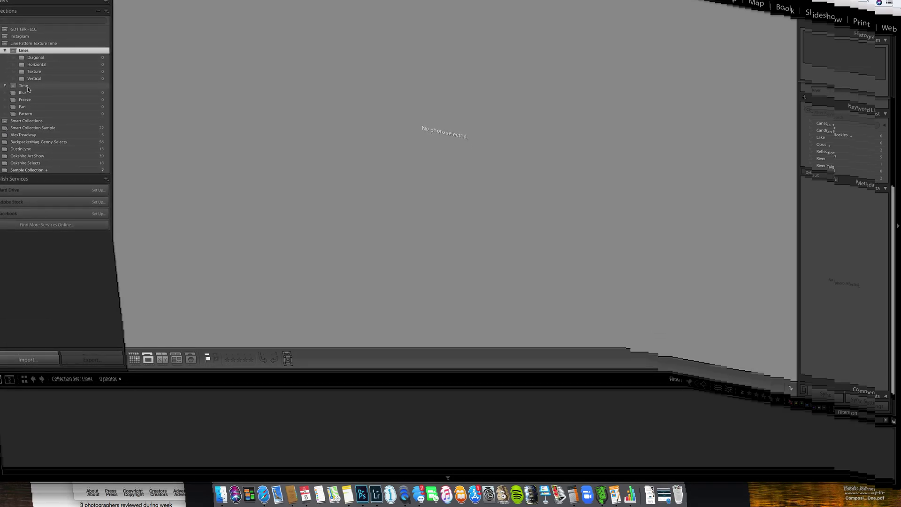
{"action": "left_click_drag", "start_coordinate": [27, 93], "coordinate": [50, 89]}
{"action": "left_click", "coordinate": [108, 16]}
{"action": "left_click", "coordinate": [115, 17]}
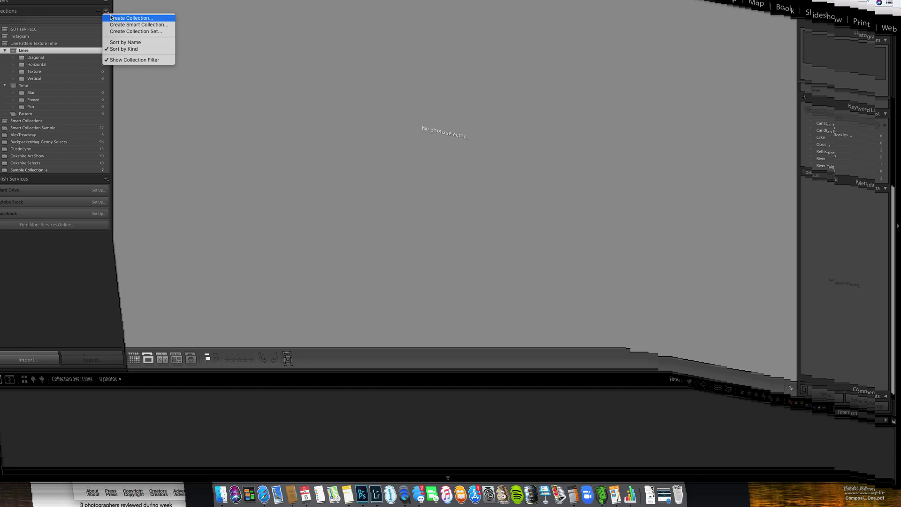
{"action": "left_click_drag", "start_coordinate": [366, 27], "coordinate": [117, 73]}
{"action": "left_click", "coordinate": [145, 90]}
{"action": "type", "text": "Texture"}
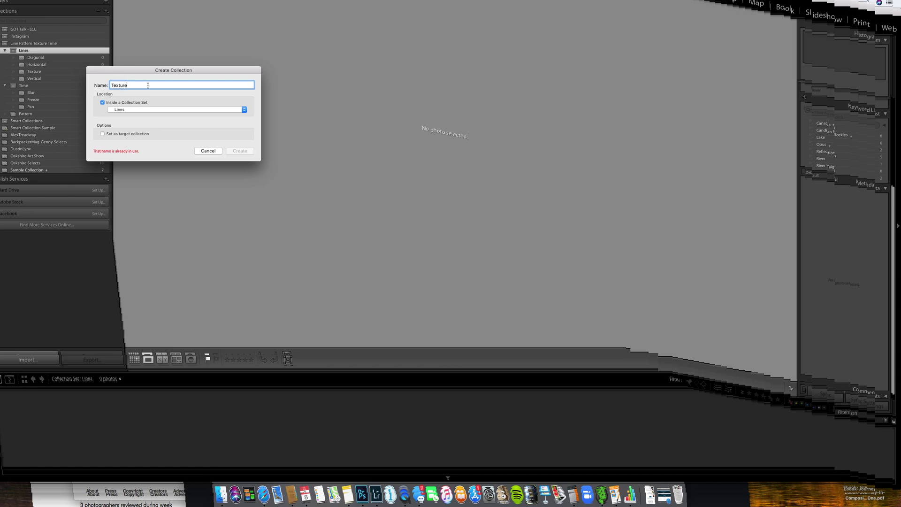
{"action": "left_click", "coordinate": [202, 149]}
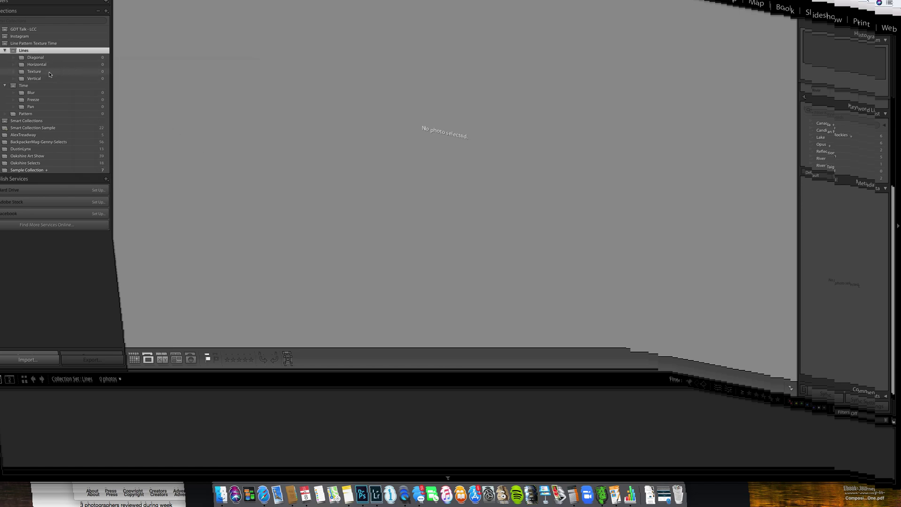
- Move the Texture collection out of Lines directly into Line Pattern Texture Time, and select the Diagonal collection
{"action": "left_click_drag", "start_coordinate": [34, 74], "coordinate": [32, 45]}
{"action": "left_click", "coordinate": [34, 58]}
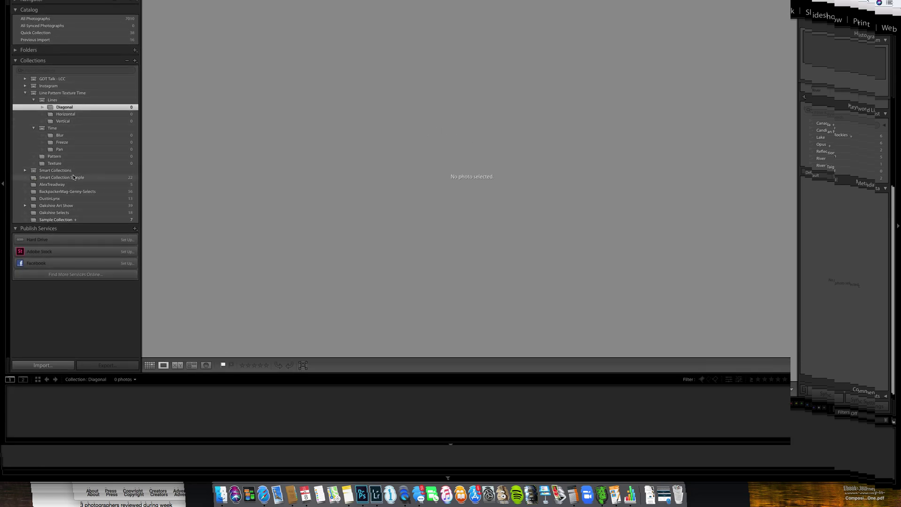
- Add five consecutive photos, ending with the five-star hiker shot, from the 13-photo collection to Pattern, and open Pattern
{"action": "left_click", "coordinate": [77, 200]}
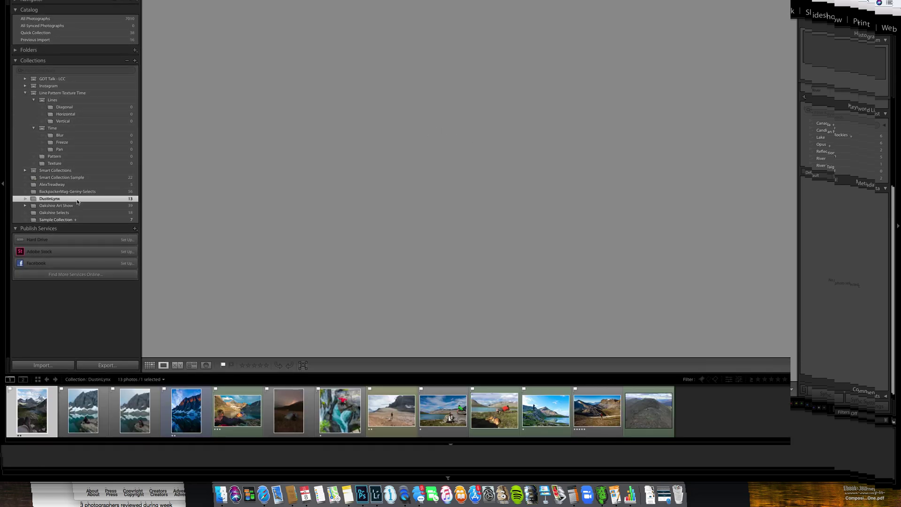
{"action": "left_click", "coordinate": [597, 410]}
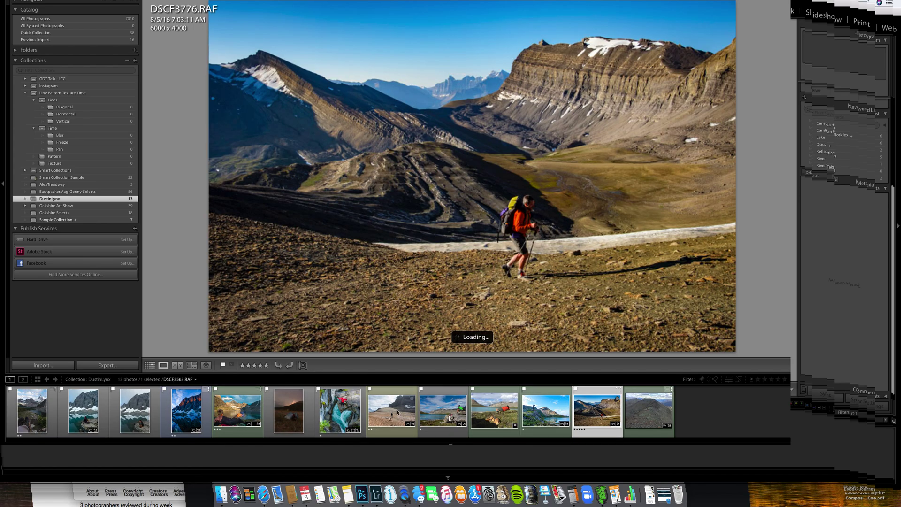
{"action": "left_click", "coordinate": [392, 410], "text": "shift"}
{"action": "left_click_drag", "start_coordinate": [392, 411], "coordinate": [99, 159]}
{"action": "left_click", "coordinate": [98, 159]}
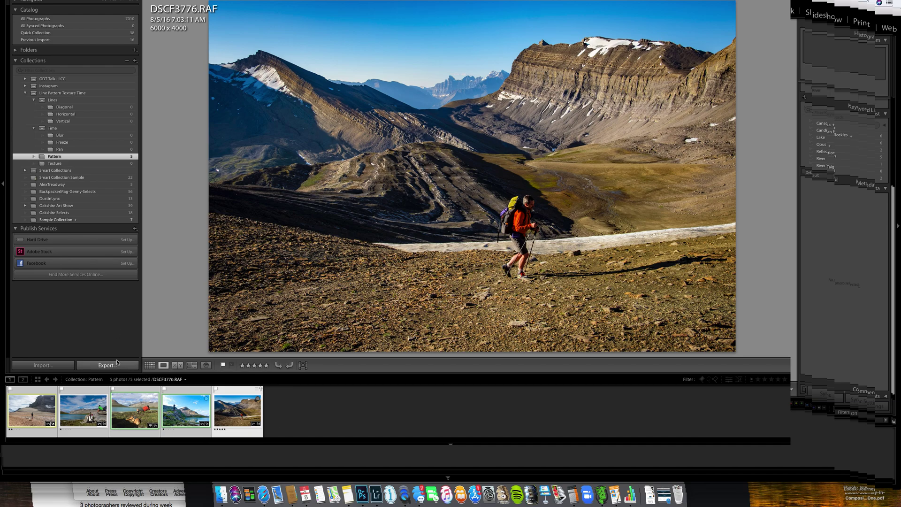
- Set up an export of the five Pattern photos to a specific folder with a subfolder named Pattern, and cancel the export
{"action": "left_click", "coordinate": [107, 365]}
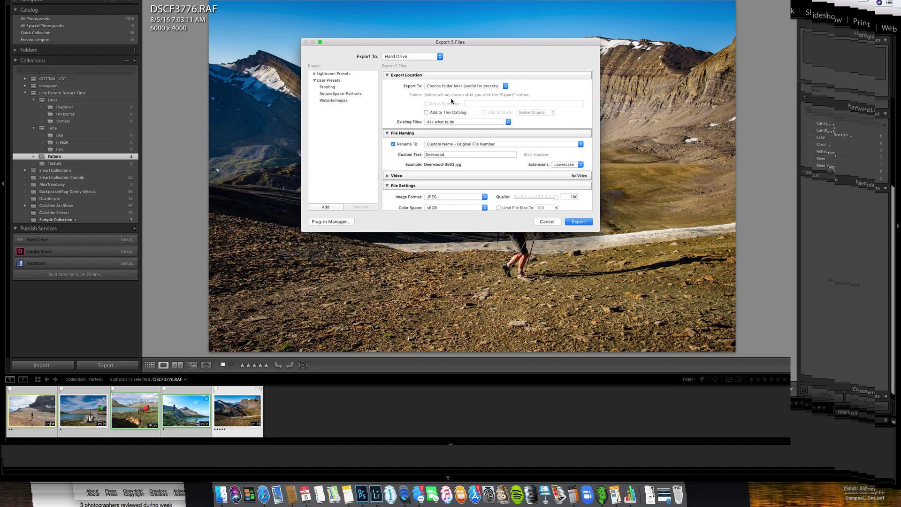
{"action": "left_click", "coordinate": [504, 86]}
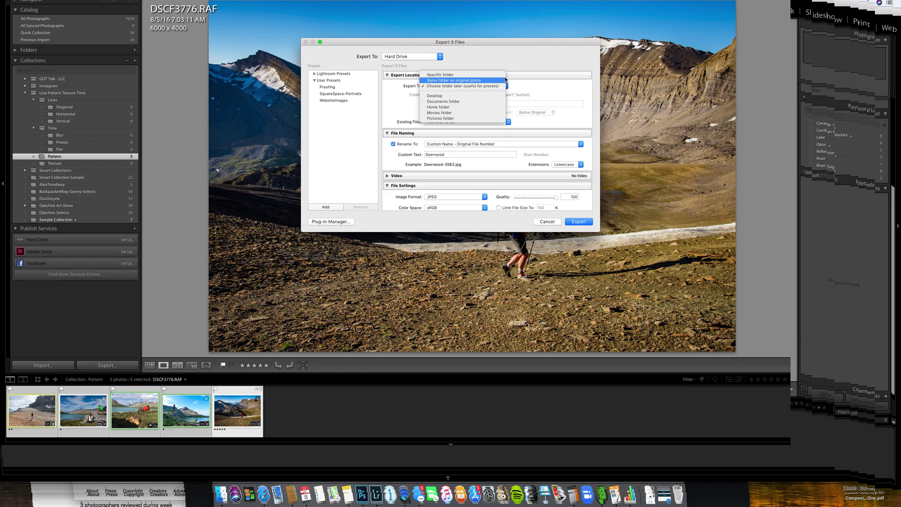
{"action": "left_click", "coordinate": [506, 77]}
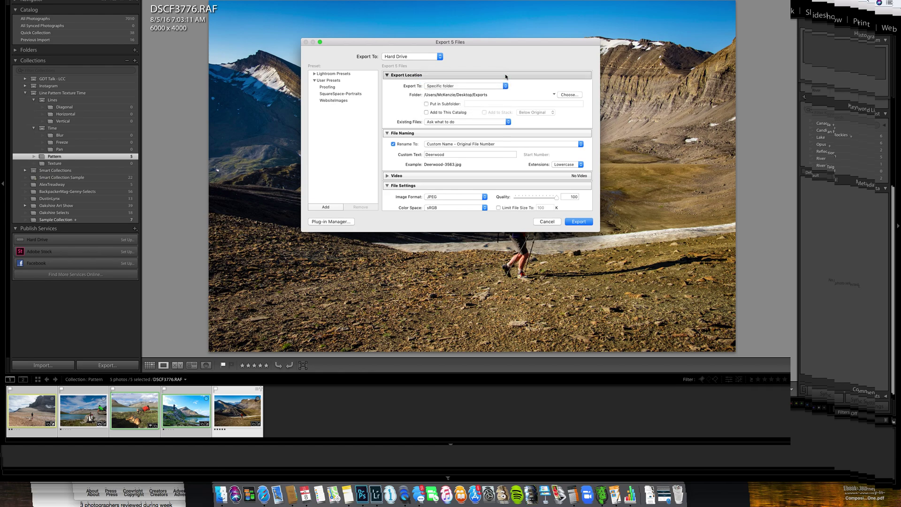
{"action": "left_click", "coordinate": [449, 104]}
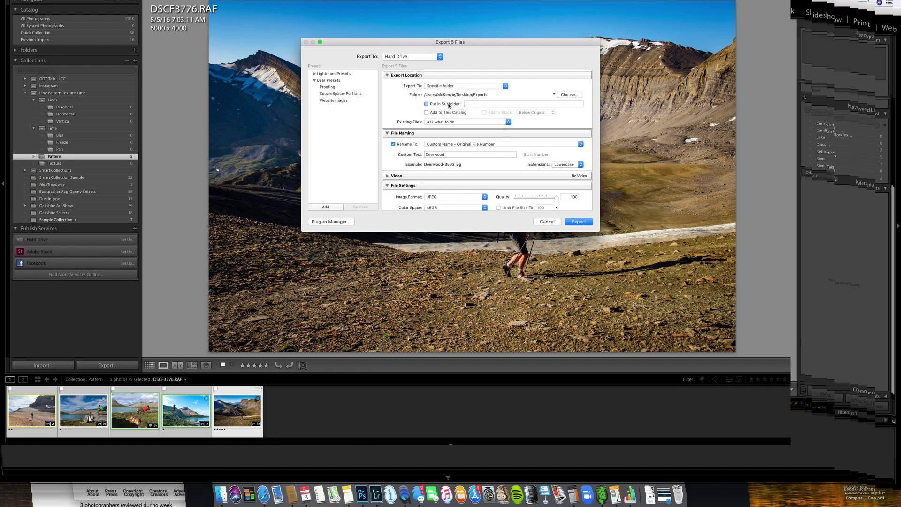
{"action": "left_click", "coordinate": [511, 104]}
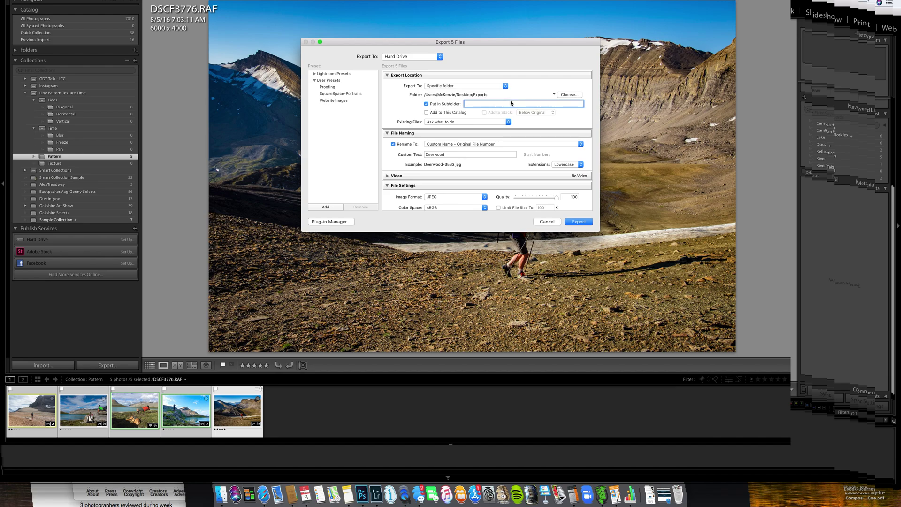
{"action": "type", "text": "Pattern"}
{"action": "left_click", "coordinate": [547, 221]}
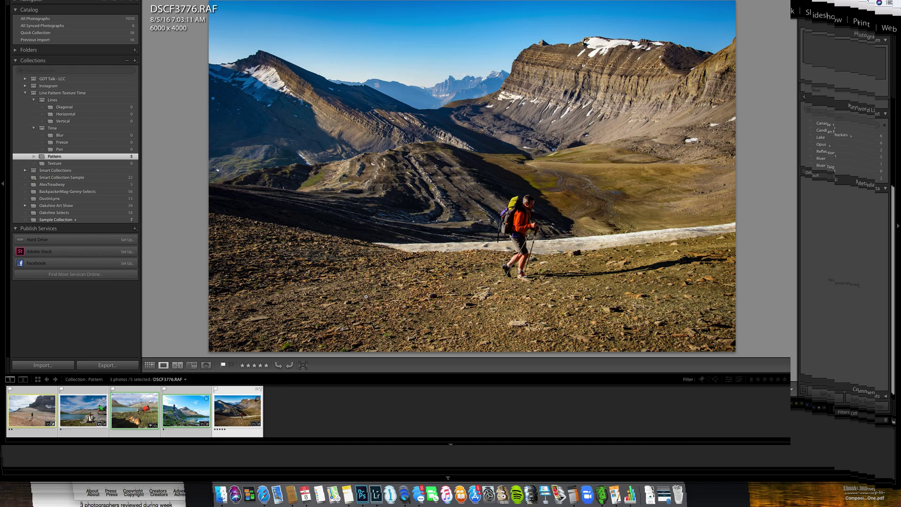